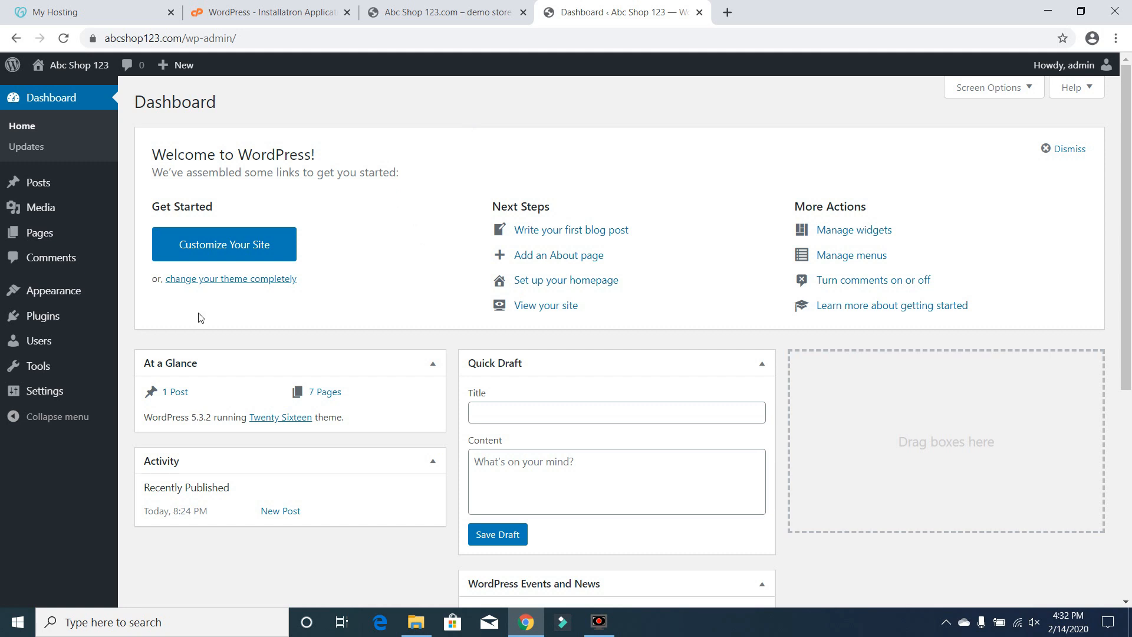
Open the plugin installer and search for woocommerce
{"action": "mouse_move", "coordinate": [53, 318]}
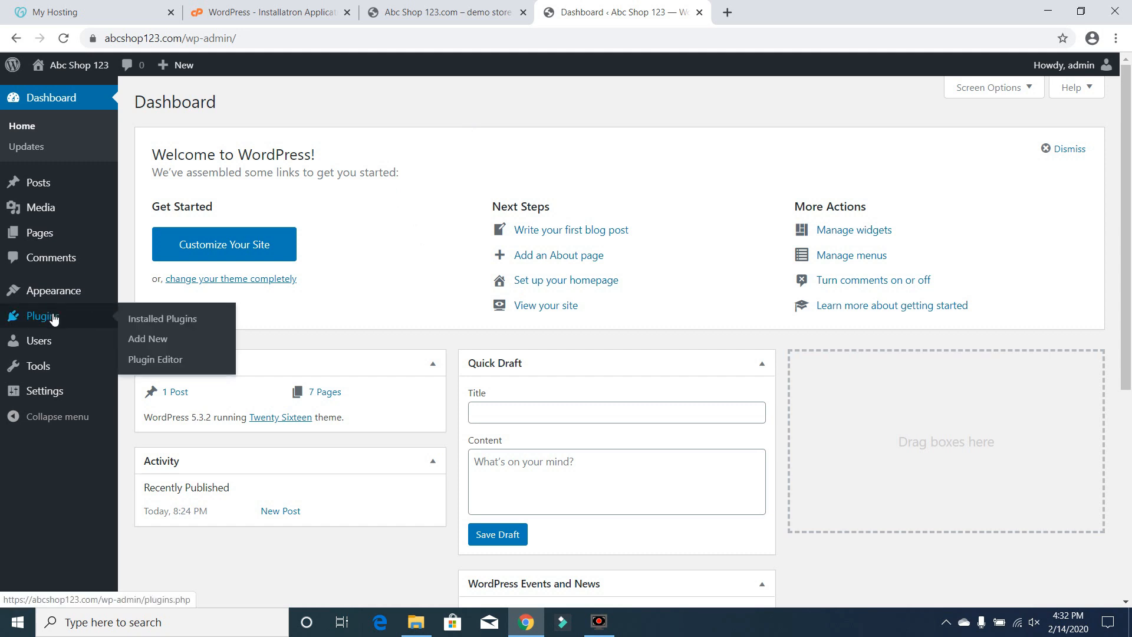
{"action": "left_click", "coordinate": [53, 318]}
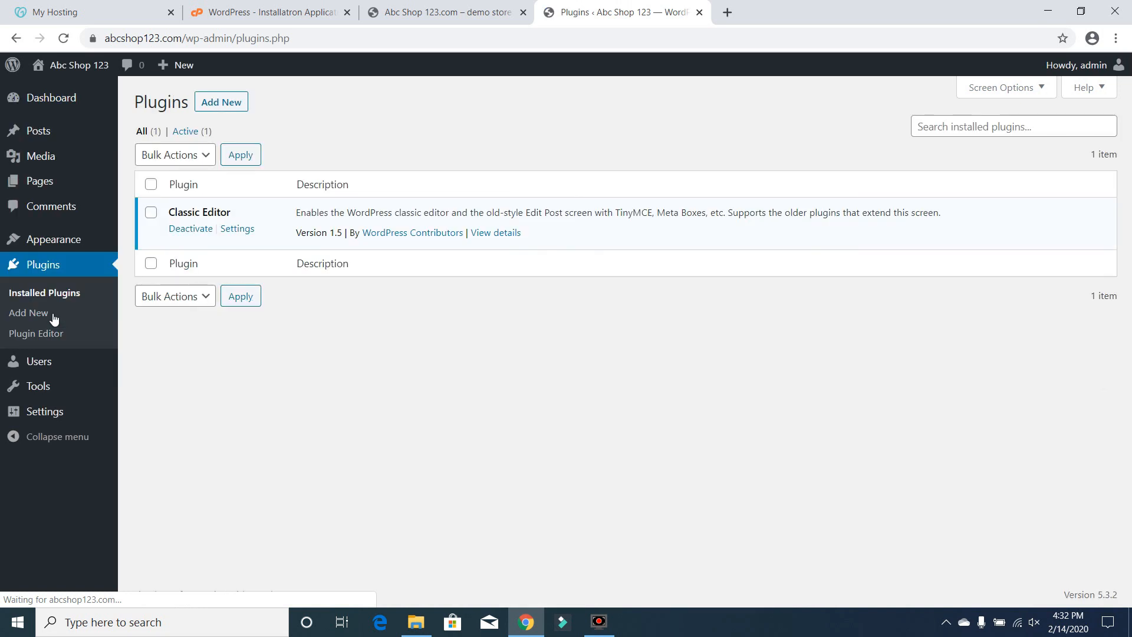
{"action": "left_click", "coordinate": [233, 98]}
{"action": "left_click", "coordinate": [968, 144]}
{"action": "type", "text": "woocommerc"}
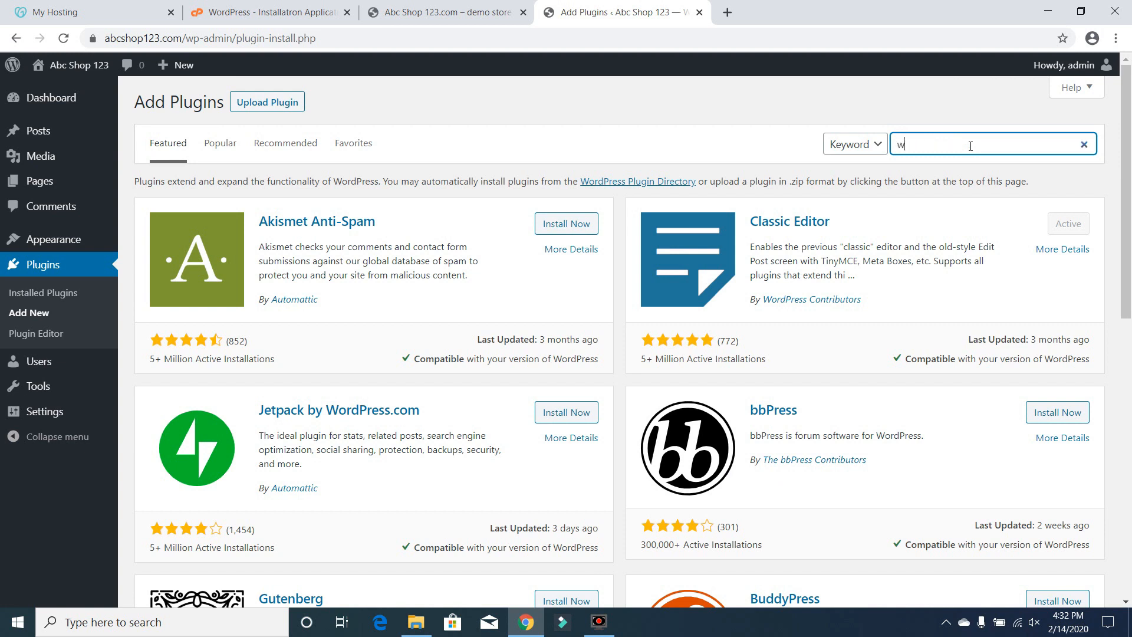
{"action": "type", "text": "e"}
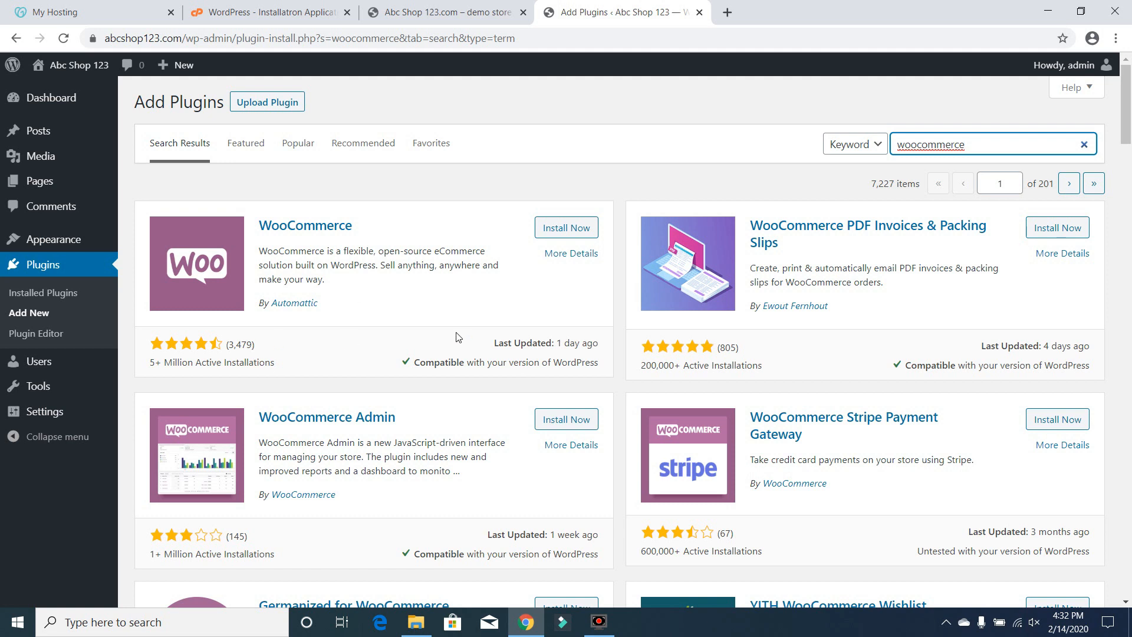
Review the WooCommerce plugin details, close them, and install the WooCommerce plugin
{"action": "left_click", "coordinate": [583, 256]}
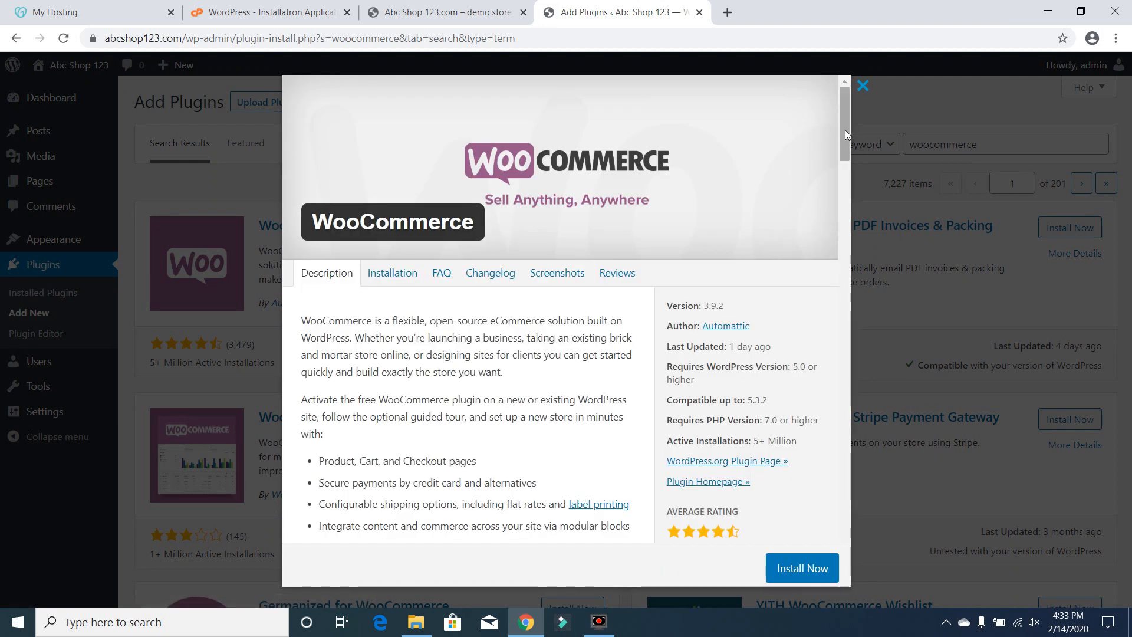
{"action": "left_click_drag", "start_coordinate": [845, 130], "coordinate": [849, 76]}
{"action": "left_click", "coordinate": [863, 86]}
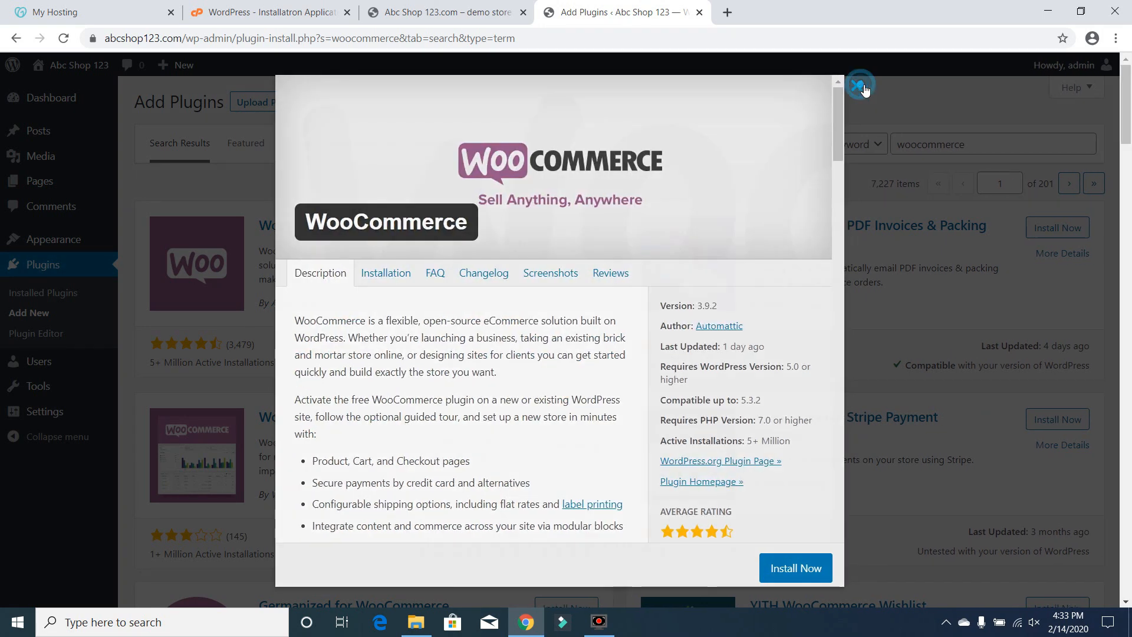
{"action": "left_click", "coordinate": [549, 230]}
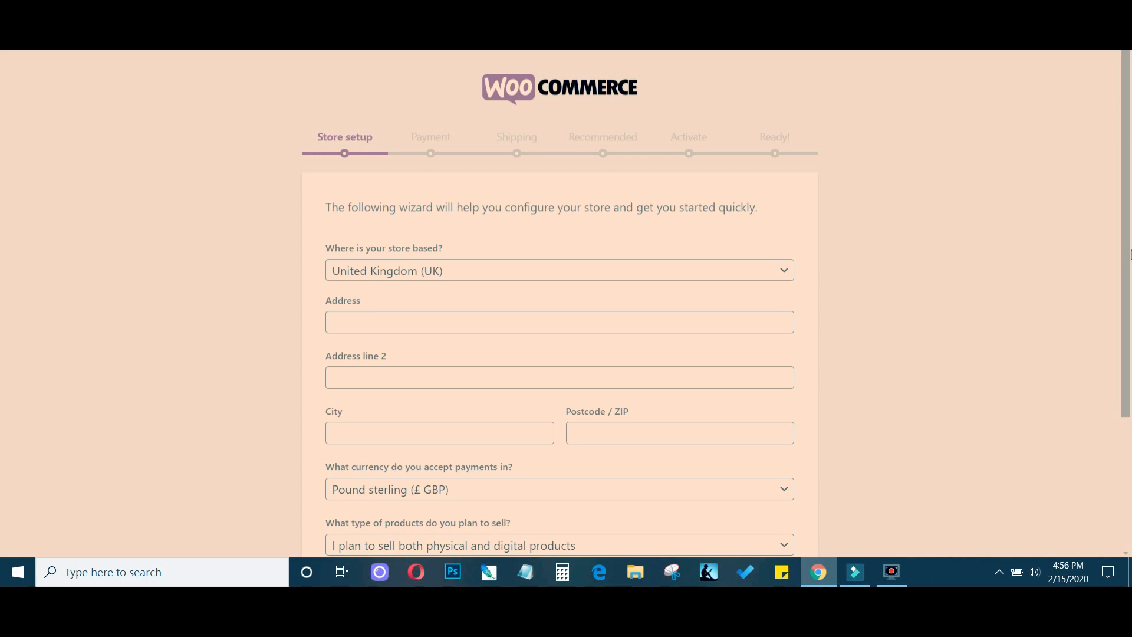
Set the store's country to United States (US) and enter the store's street address
{"action": "scroll", "coordinate": [434, 309], "scroll_direction": "down", "scroll_amount": 1}
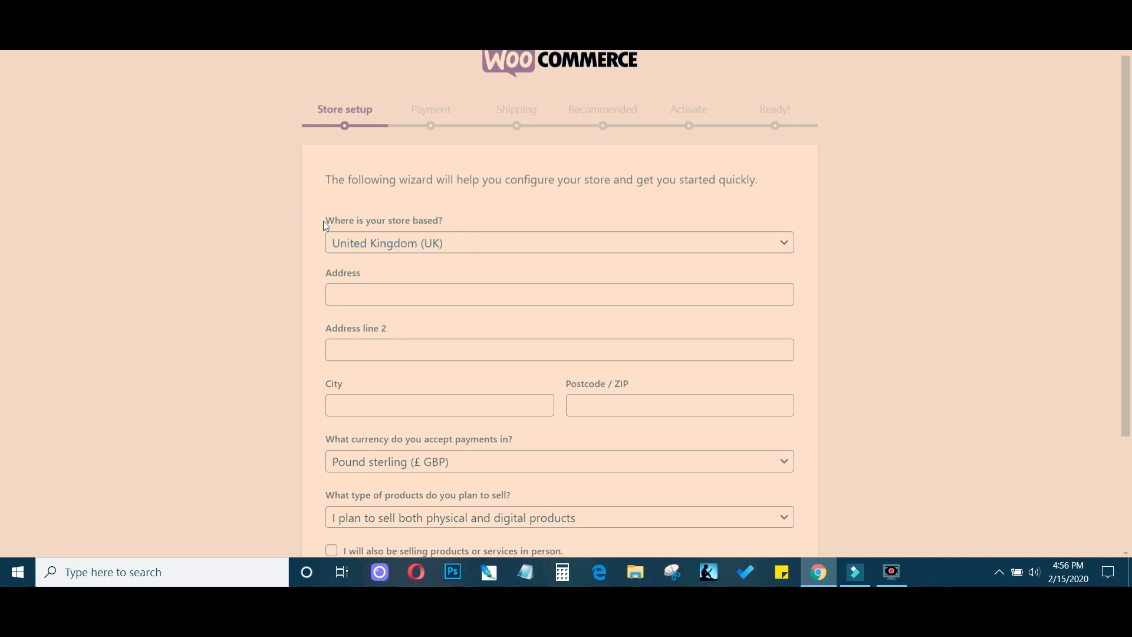
{"action": "left_click", "coordinate": [534, 240]}
{"action": "left_click", "coordinate": [512, 391]}
{"action": "left_click", "coordinate": [451, 298]}
{"action": "type", "text": "123 Main St"}
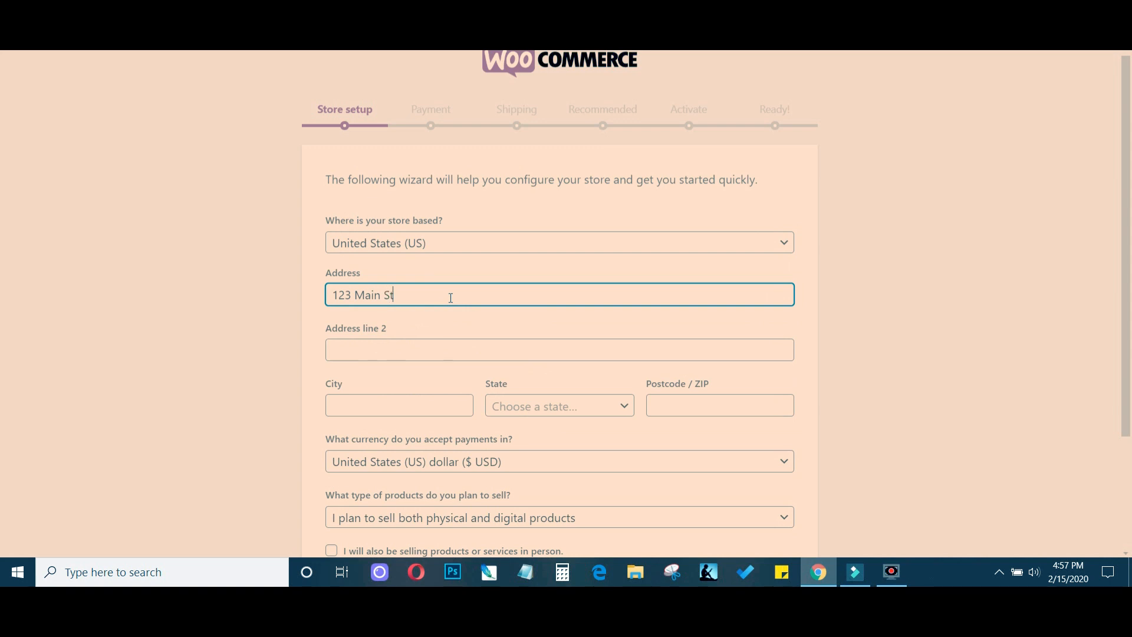
{"action": "key", "text": "Tab"}
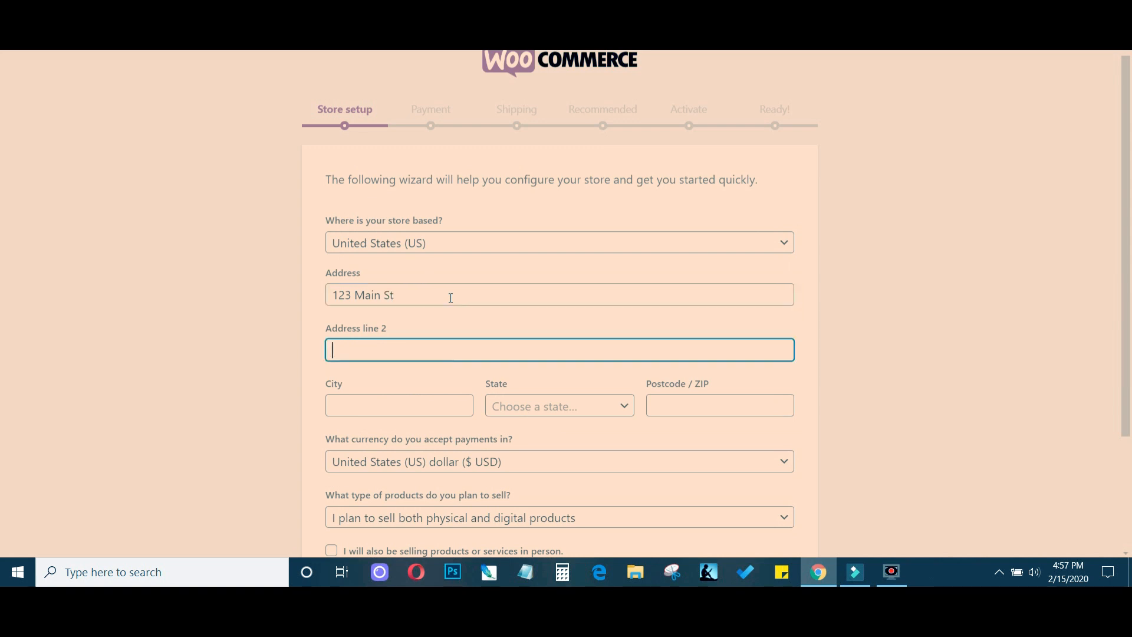
Enter Los Angeles as the city, choose California as the state, and fill in the store's ZIP code
{"action": "left_click", "coordinate": [398, 411]}
{"action": "type", "text": "Los Angeles"}
{"action": "key", "text": "Tab"}
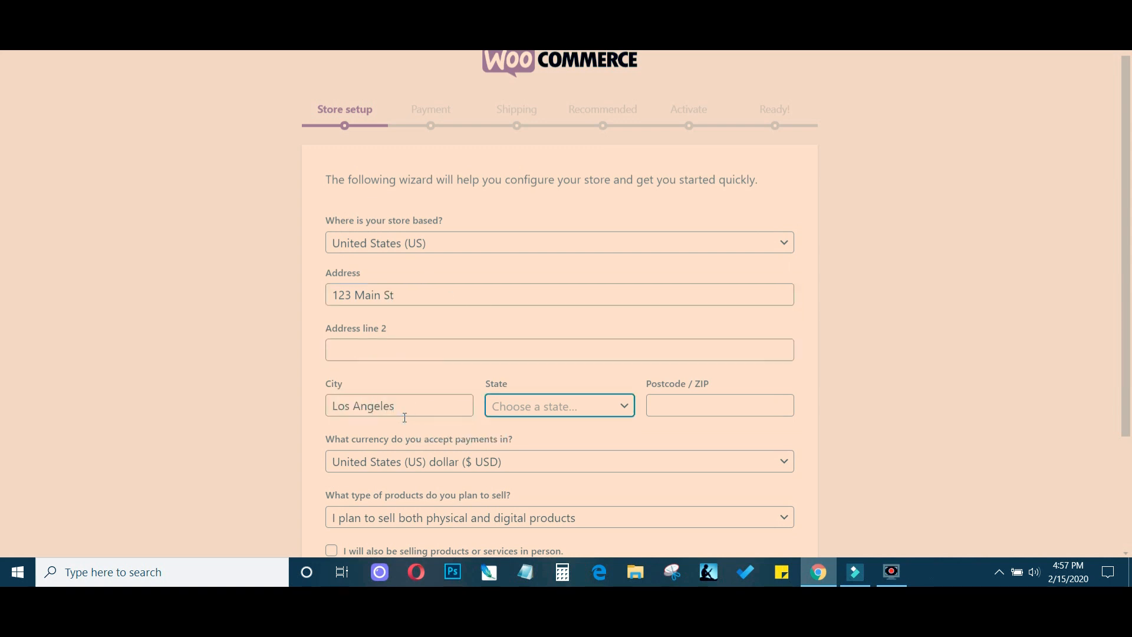
{"action": "type", "text": "c"}
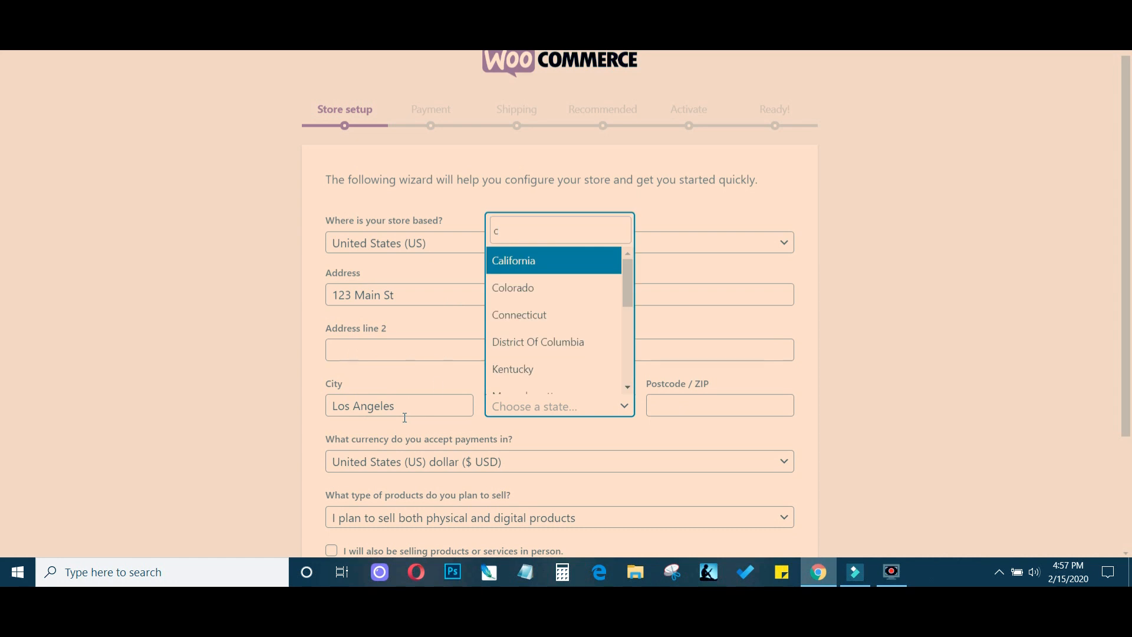
{"action": "left_click", "coordinate": [560, 262]}
{"action": "left_click", "coordinate": [720, 401]}
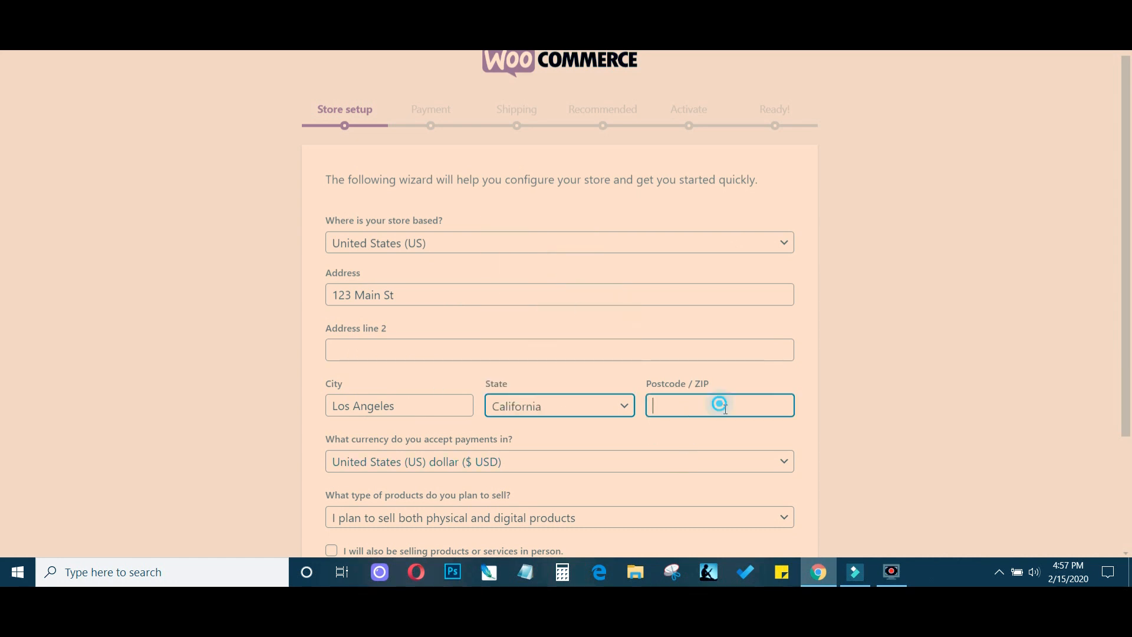
{"action": "type", "text": "90210"}
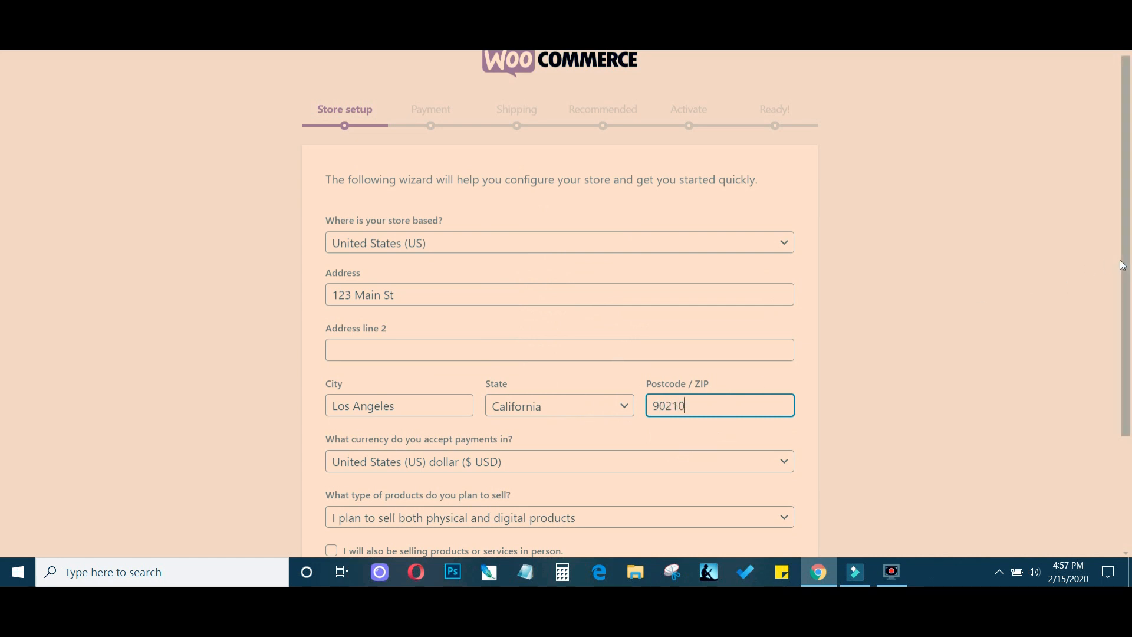
Submit the store setup and continue past the usage tracking prompt without enabling it
{"action": "left_click_drag", "start_coordinate": [1126, 260], "coordinate": [1126, 361]}
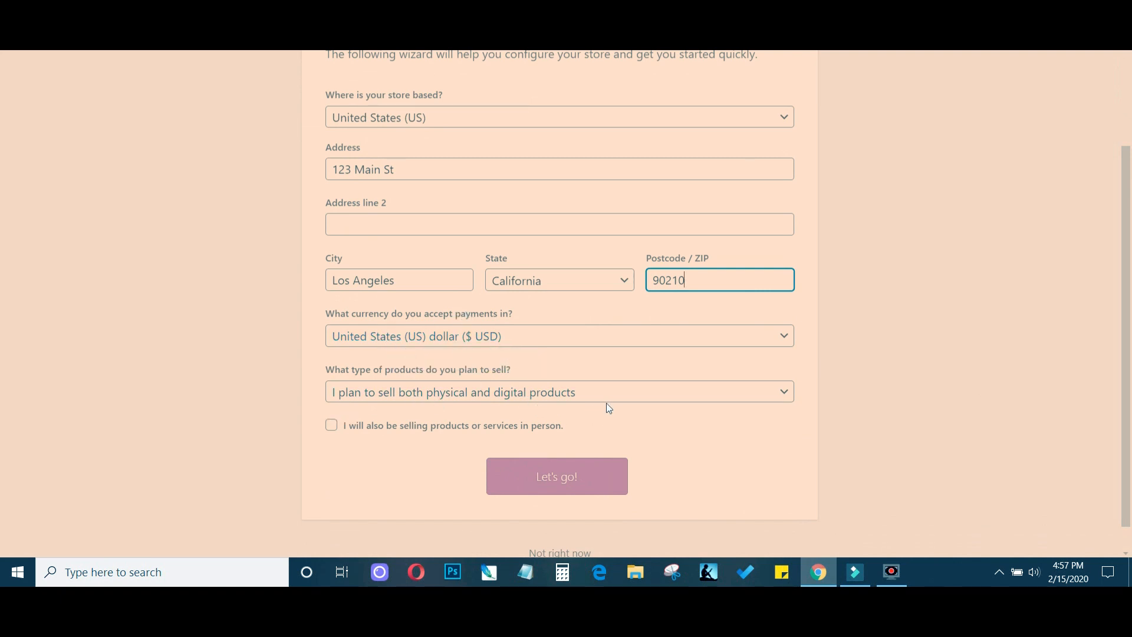
{"action": "left_click", "coordinate": [574, 481]}
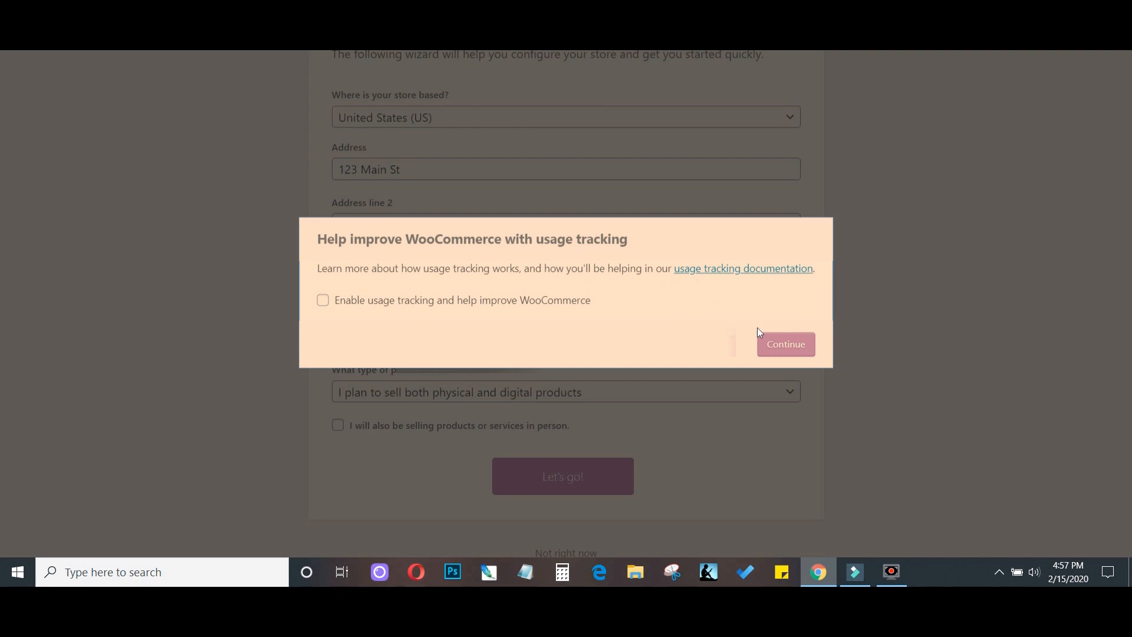
{"action": "left_click", "coordinate": [783, 344]}
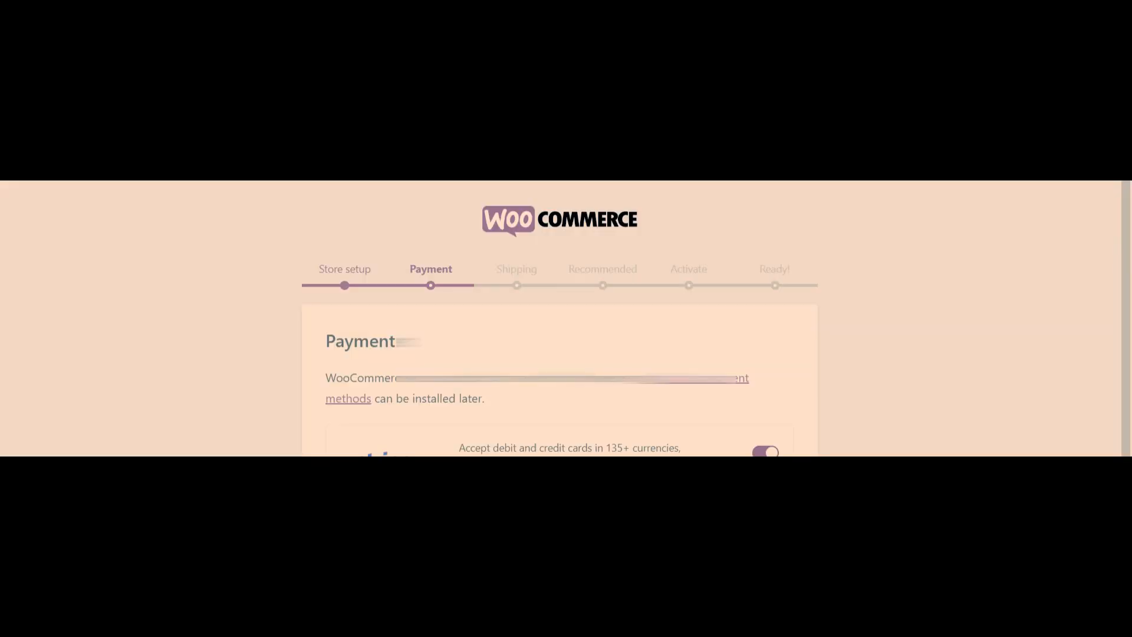
Untick the option to set up Stripe using an email on the Payment step
{"action": "scroll", "coordinate": [1129, 298], "scroll_direction": "down", "scroll_amount": 1}
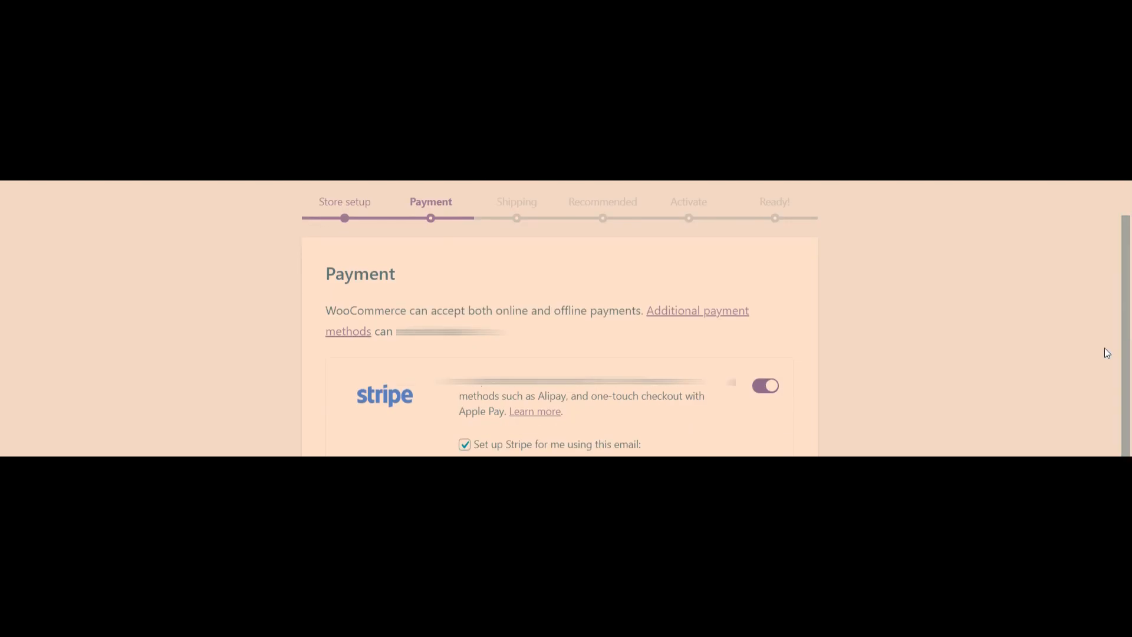
{"action": "left_click", "coordinate": [468, 446]}
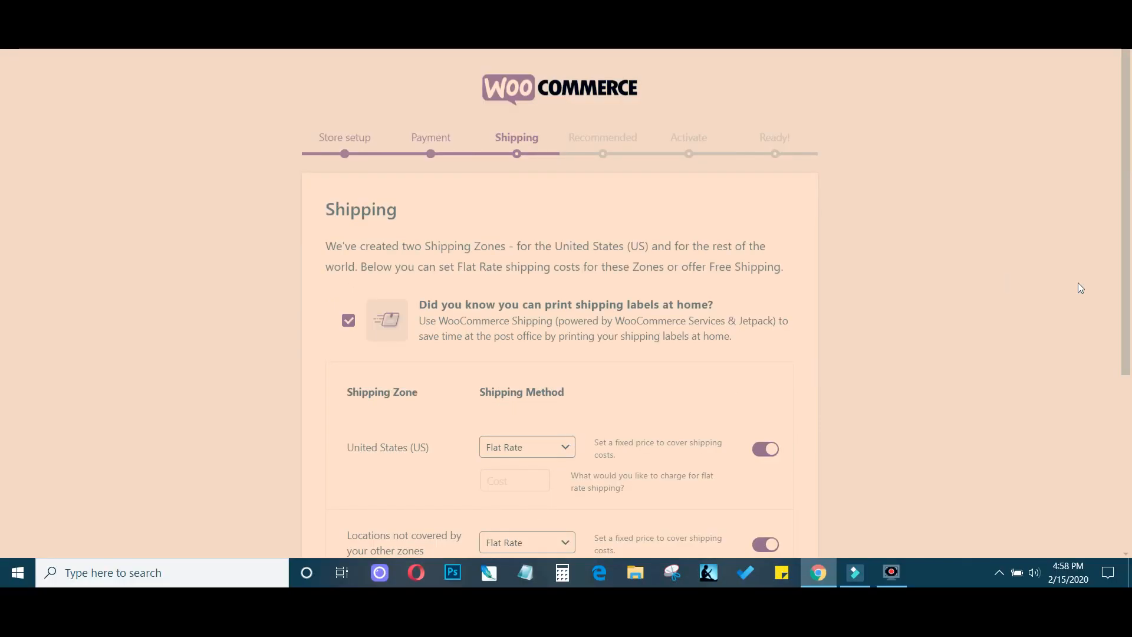
Disable shipping label printing and flat-rate shipping for both shipping zones, then continue
{"action": "scroll", "coordinate": [1126, 182], "scroll_direction": "down", "scroll_amount": 1}
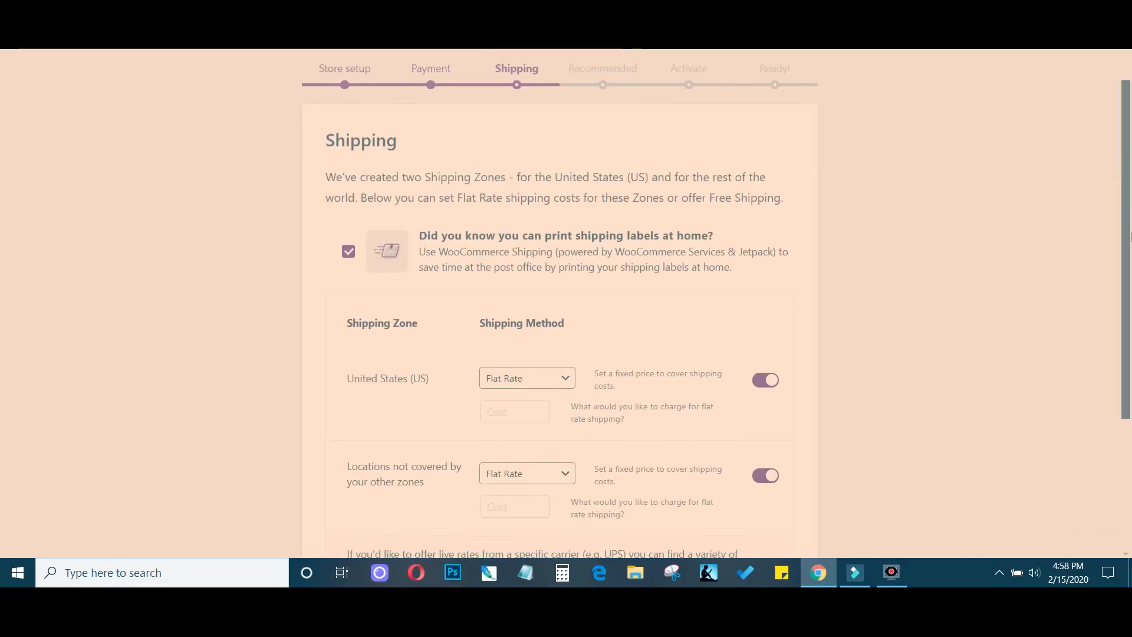
{"action": "left_click", "coordinate": [348, 242]}
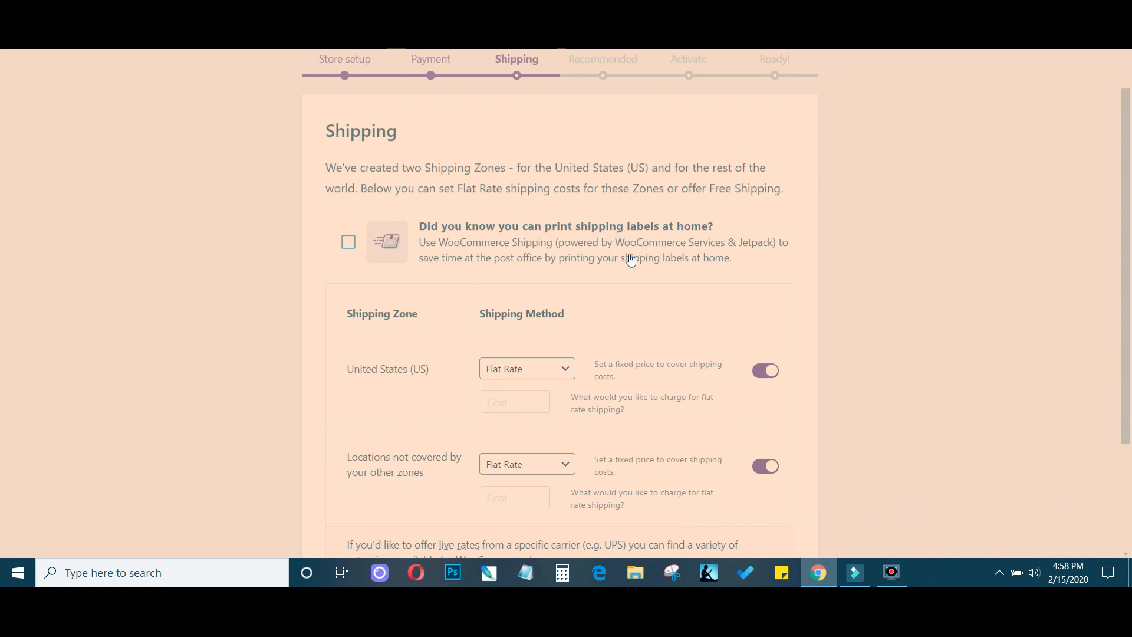
{"action": "scroll", "coordinate": [1127, 254], "scroll_direction": "down", "scroll_amount": 3}
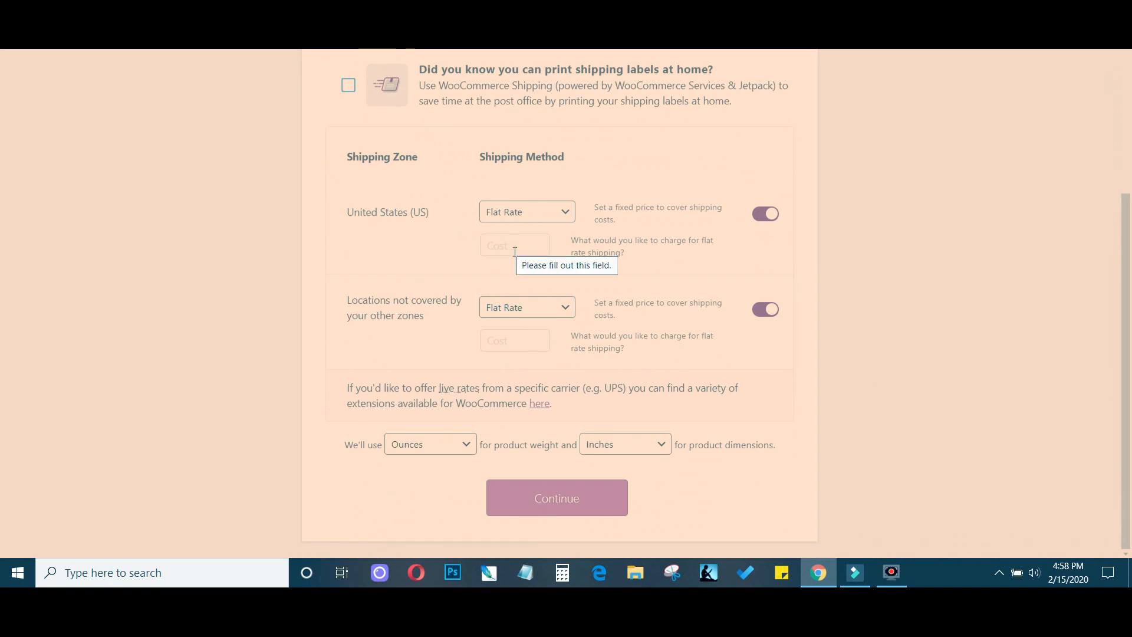
{"action": "left_click", "coordinate": [763, 224]}
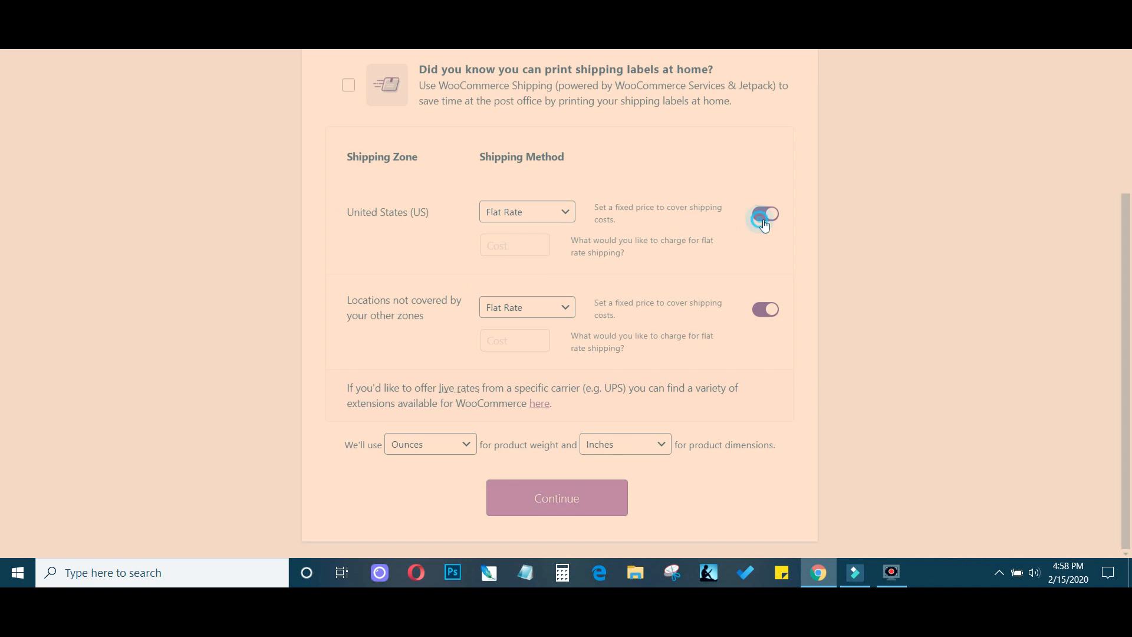
{"action": "left_click", "coordinate": [764, 313]}
{"action": "left_click", "coordinate": [567, 498]}
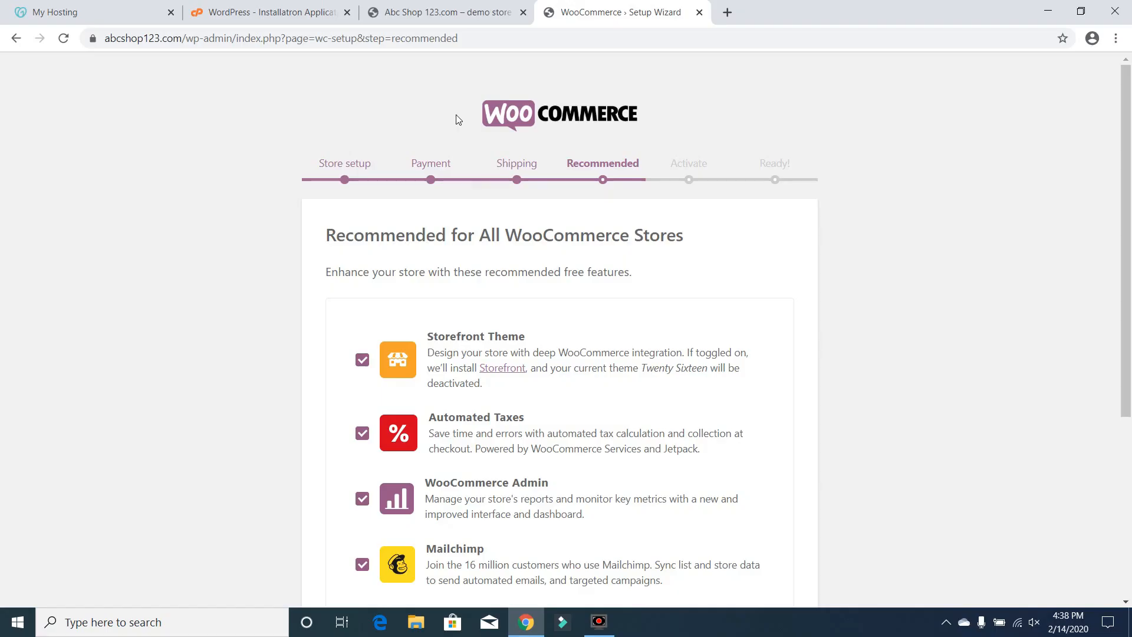
Deselect Automated Taxes, WooCommerce Admin, Mailchimp and Facebook, keeping only Storefront Theme, and continue
{"action": "left_click", "coordinate": [1127, 205]}
{"action": "left_click_drag", "start_coordinate": [1127, 204], "coordinate": [1130, 282]}
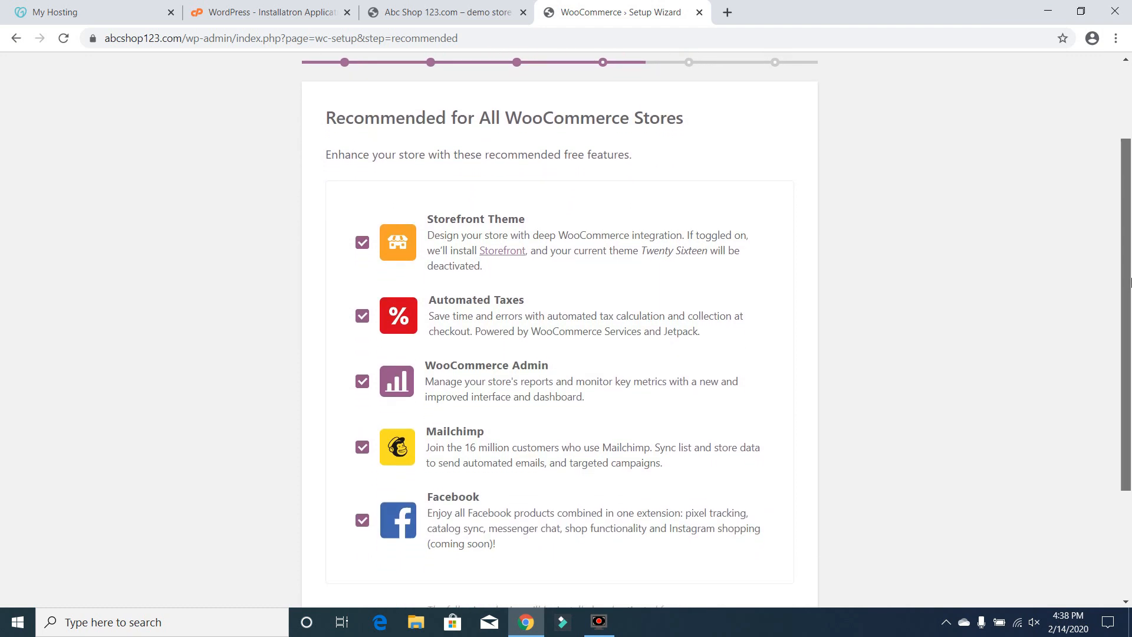
{"action": "left_click_drag", "start_coordinate": [1130, 287], "coordinate": [1129, 299]}
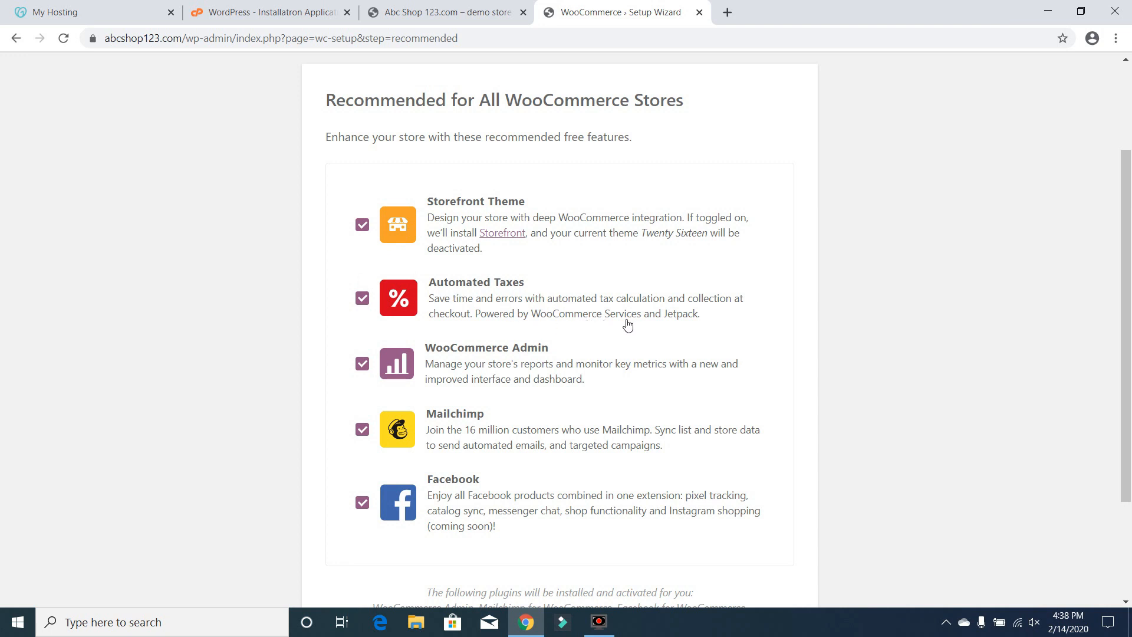
{"action": "left_click", "coordinate": [365, 300]}
{"action": "left_click", "coordinate": [370, 364]}
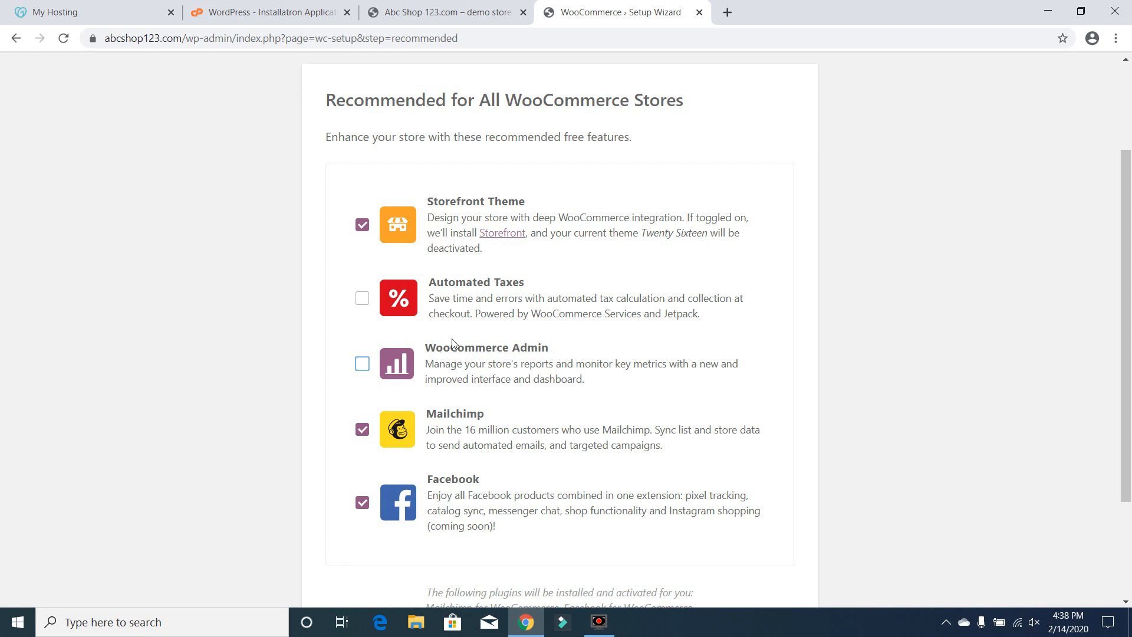
{"action": "left_click", "coordinate": [363, 430]}
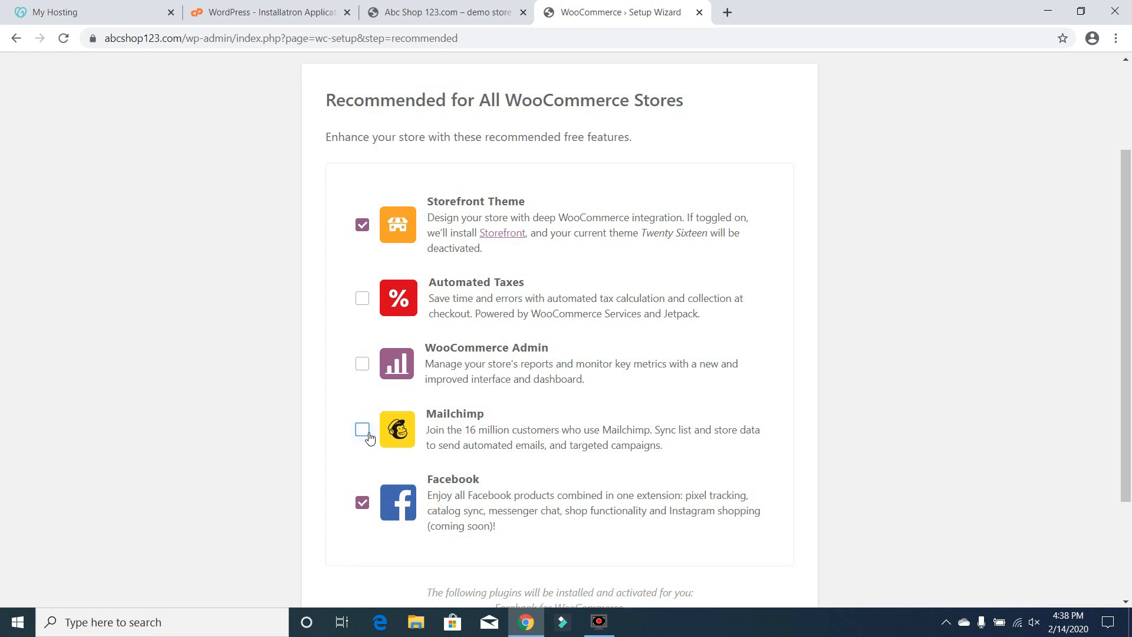
{"action": "left_click", "coordinate": [362, 504]}
{"action": "left_click_drag", "start_coordinate": [1127, 373], "coordinate": [1099, 480]}
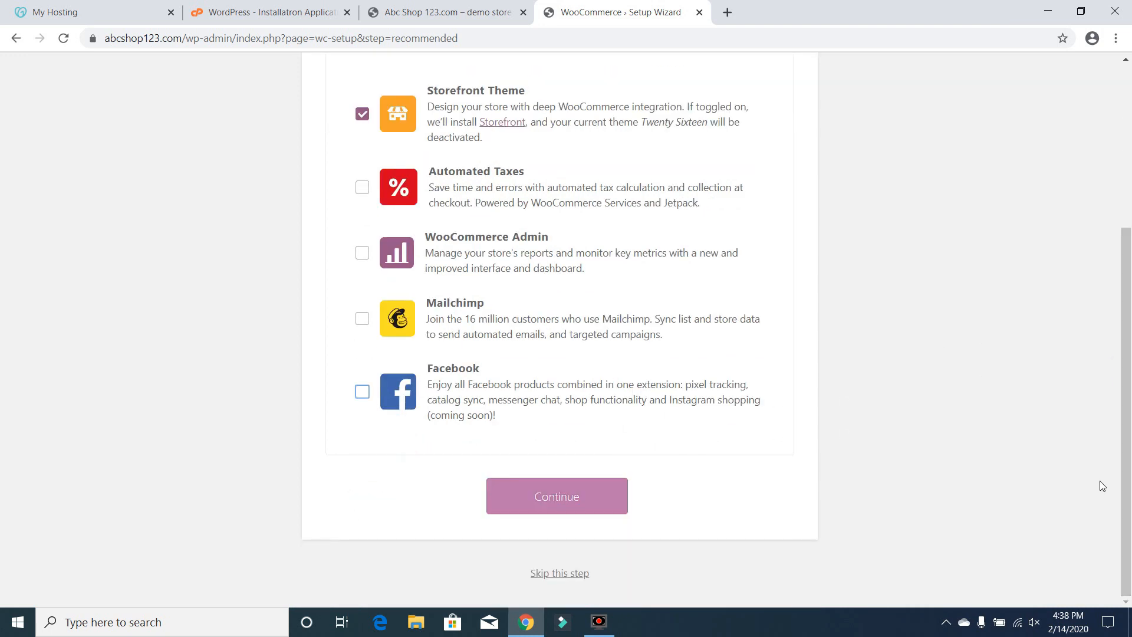
{"action": "left_click", "coordinate": [575, 498]}
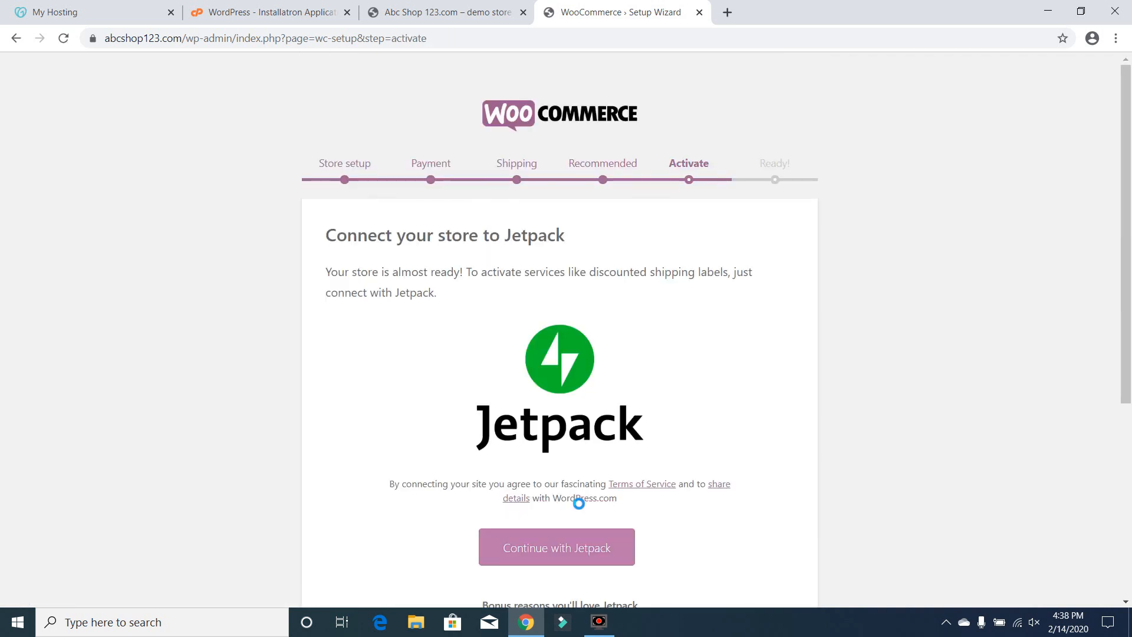
Skip the Jetpack connection step
{"action": "left_click_drag", "start_coordinate": [1130, 262], "coordinate": [1131, 369]}
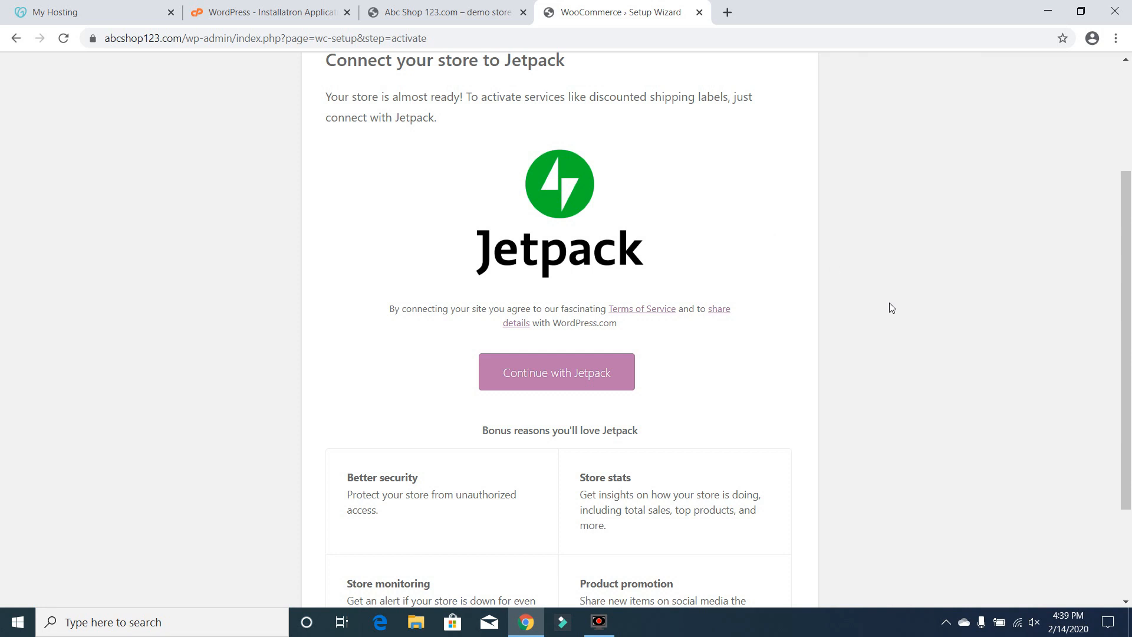
{"action": "left_click_drag", "start_coordinate": [1130, 306], "coordinate": [1102, 434]}
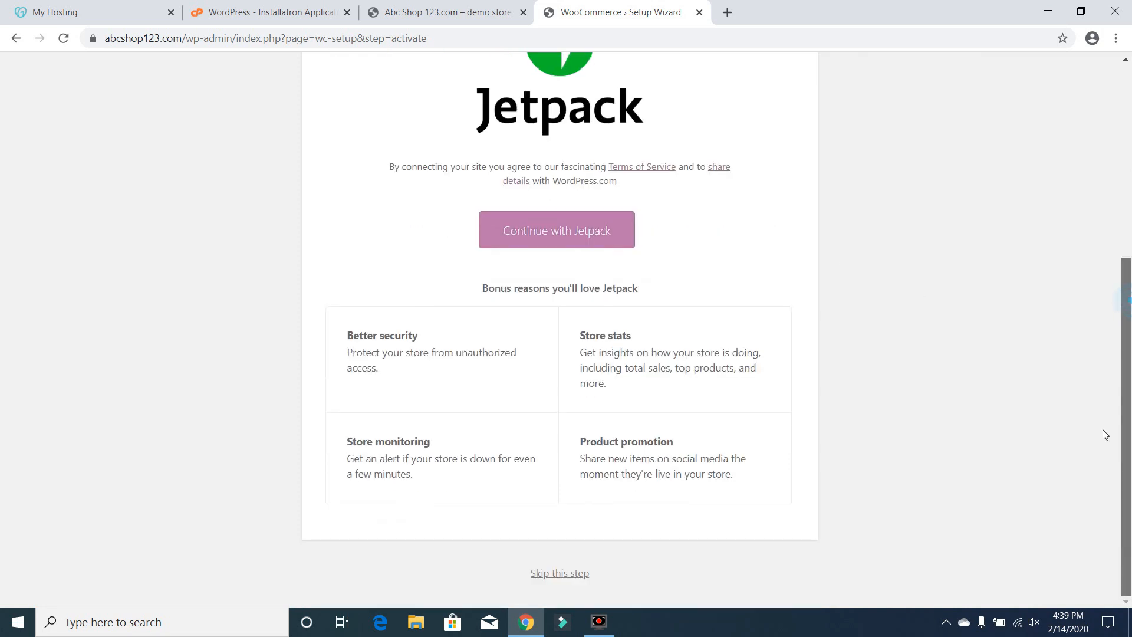
{"action": "left_click", "coordinate": [569, 578]}
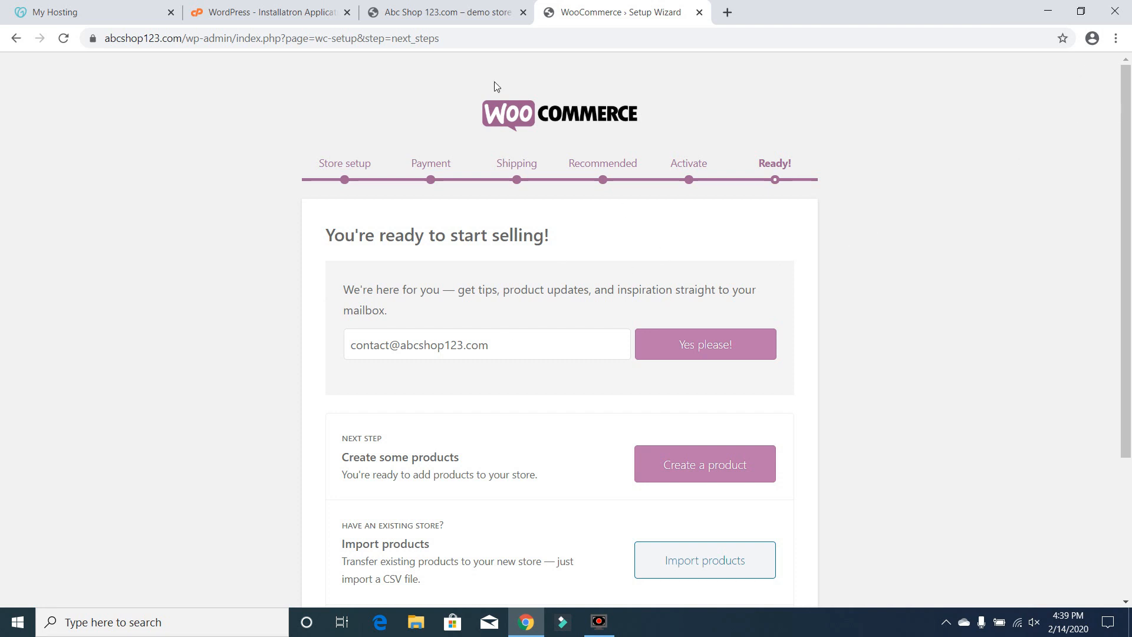
Look over the options on the setup completion page
{"action": "scroll", "coordinate": [1101, 295], "scroll_direction": "down", "scroll_amount": 2}
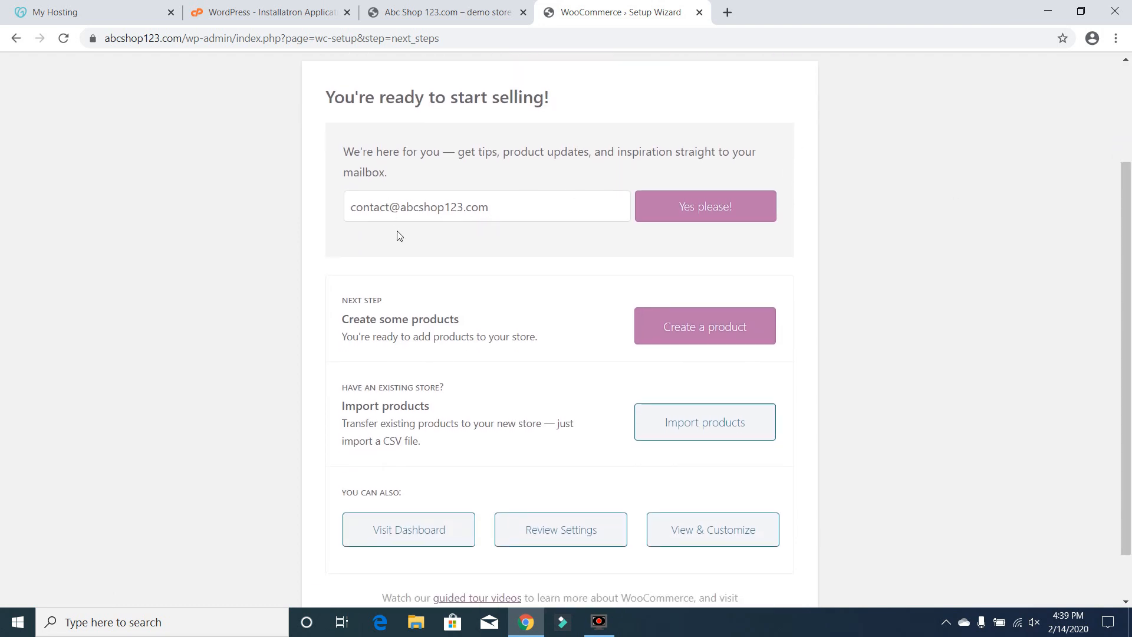
{"action": "left_click_drag", "start_coordinate": [1128, 299], "coordinate": [1129, 328]}
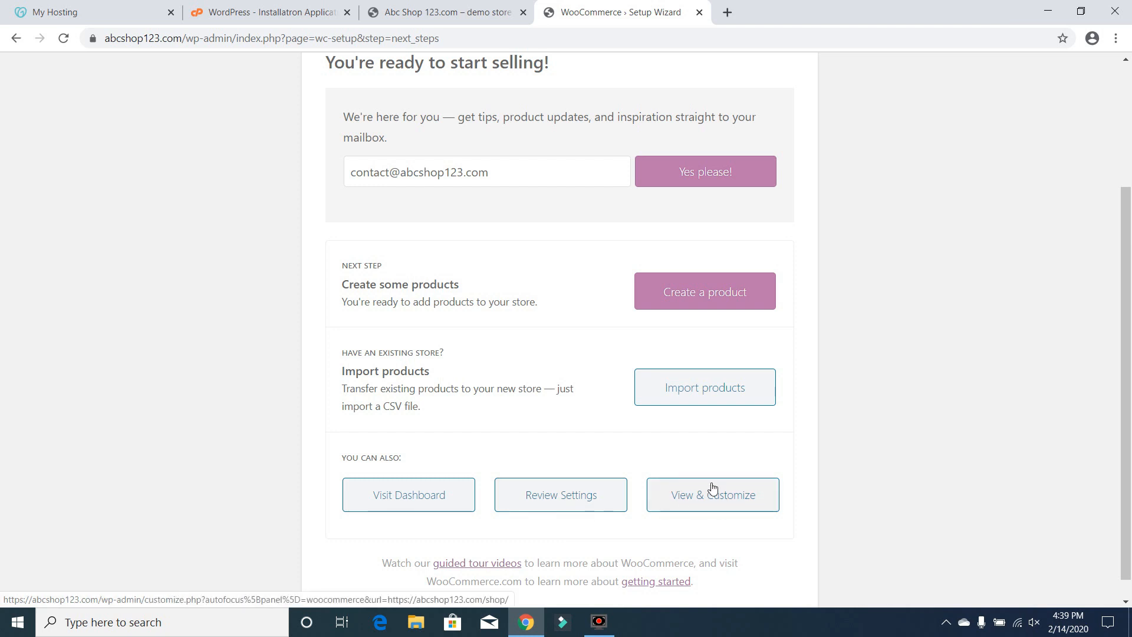
Start creating a new product, dismiss the WooCommerce Admin notice, and name the product Monkey T-Shirt
{"action": "left_click", "coordinate": [684, 290]}
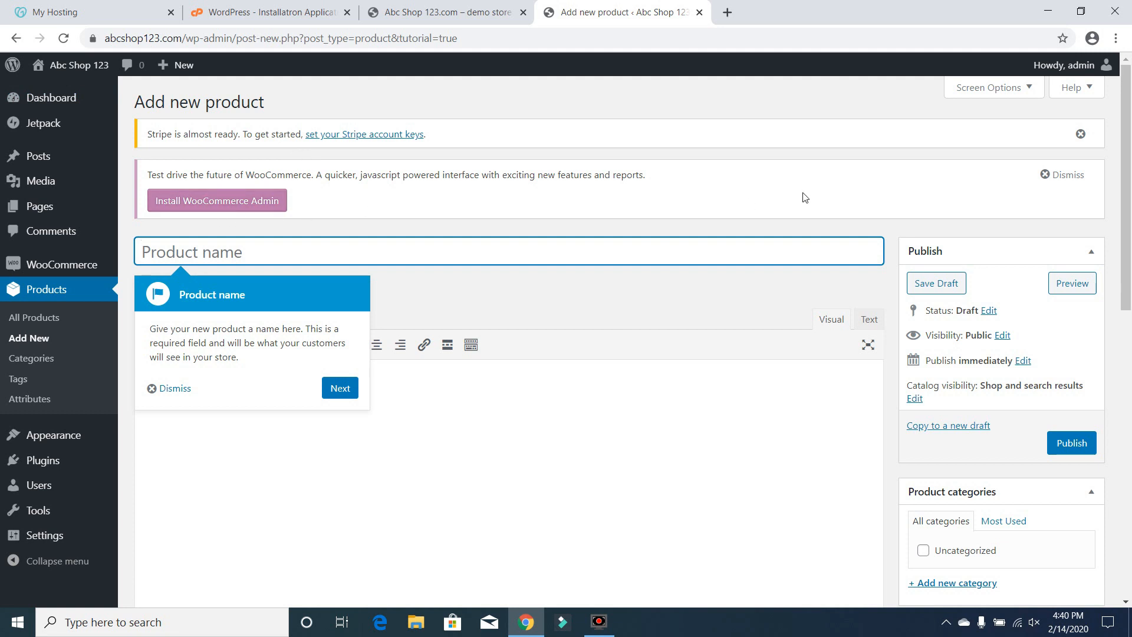
{"action": "left_click", "coordinate": [1056, 180]}
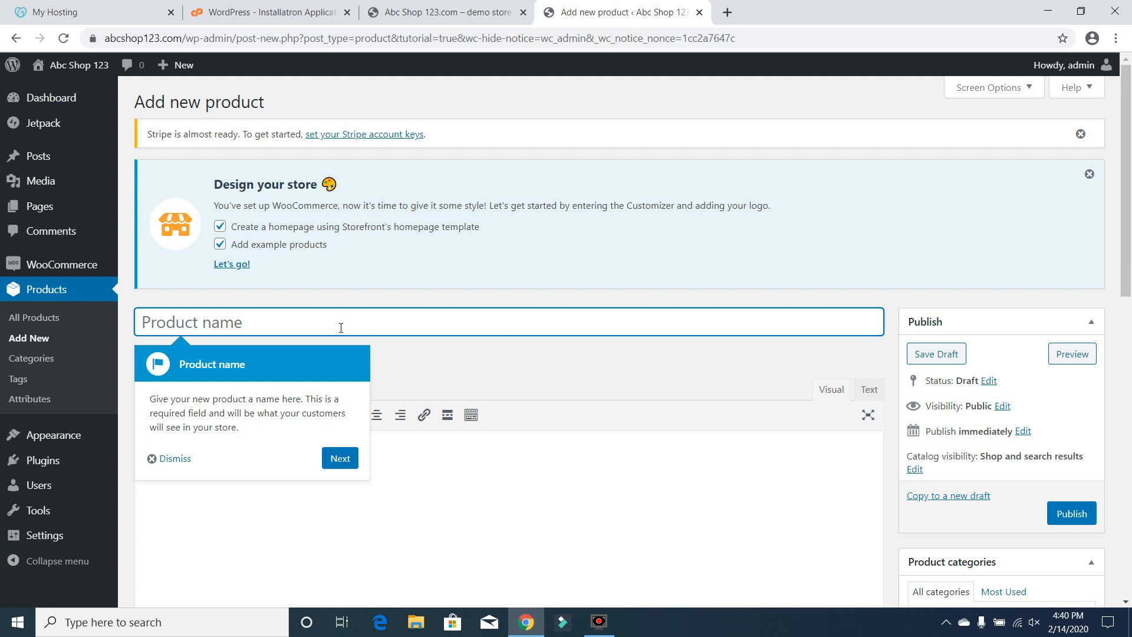
{"action": "type", "text": "Monke"}
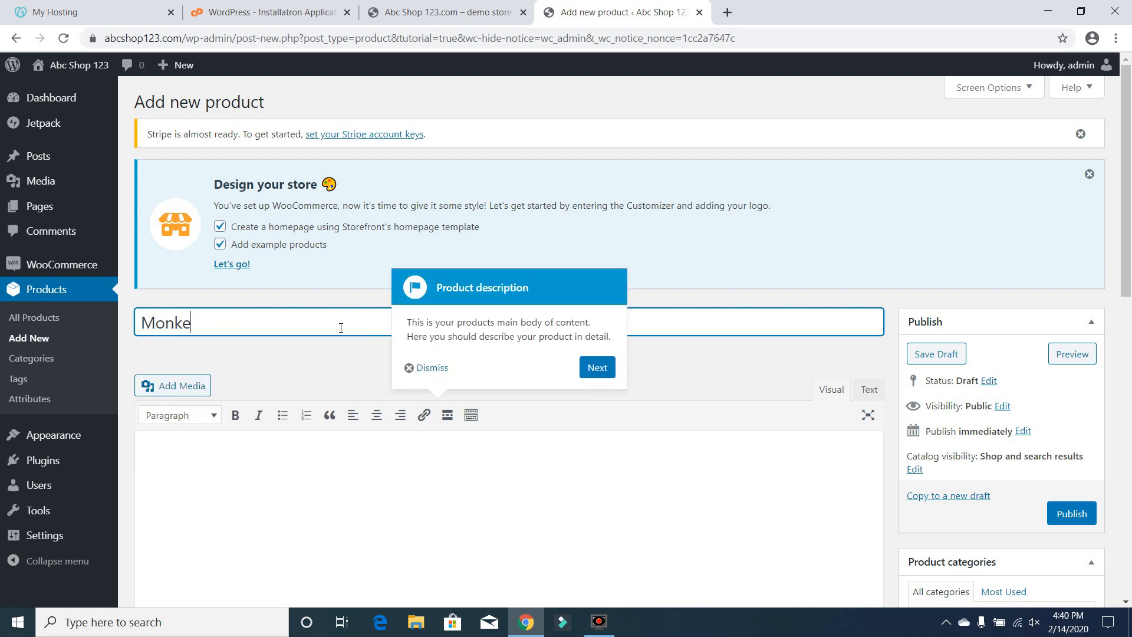
{"action": "type", "text": "y T-Shirt"}
Write the product description "This is the products main body of content." followed by "Type your details here."
{"action": "left_click_drag", "start_coordinate": [1126, 154], "coordinate": [1131, 231]}
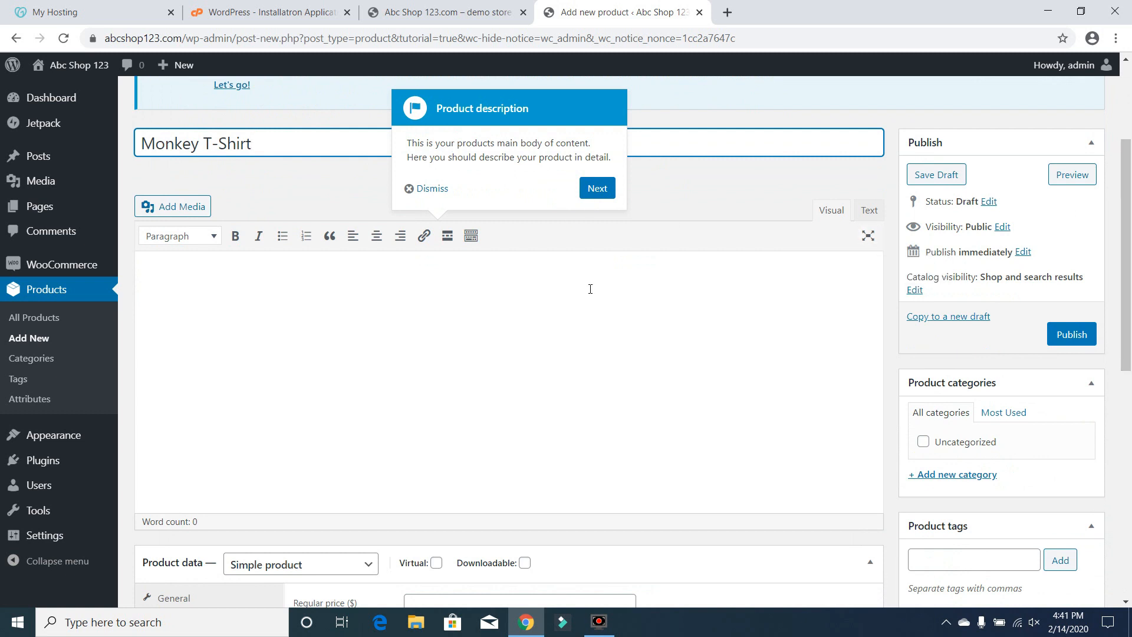
{"action": "left_click", "coordinate": [590, 356]}
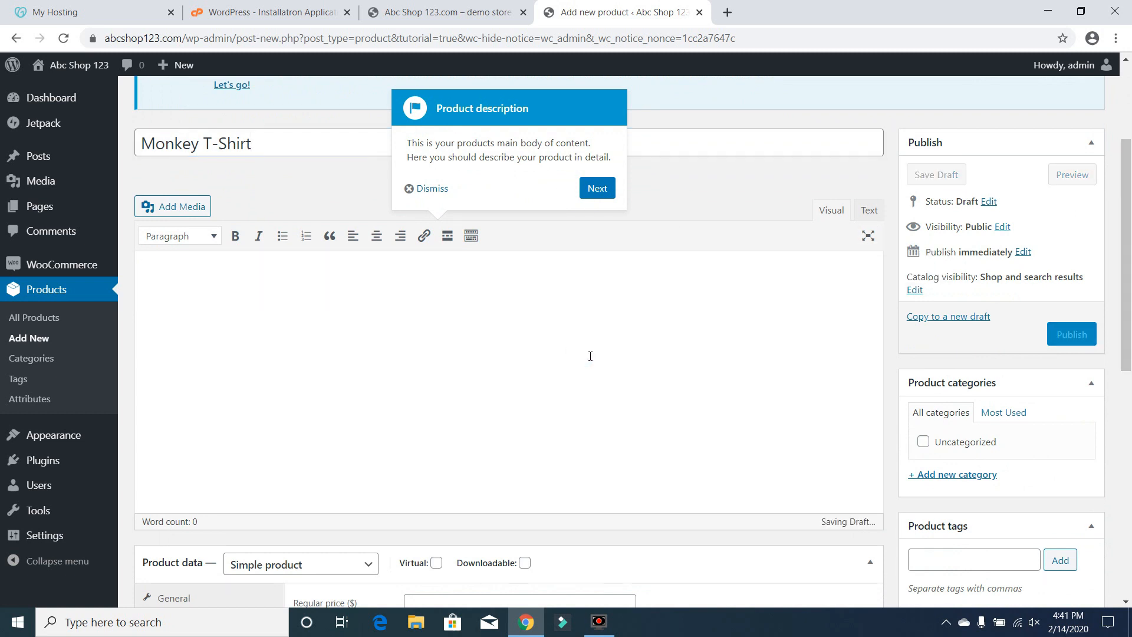
{"action": "type", "text": "This is the product"}
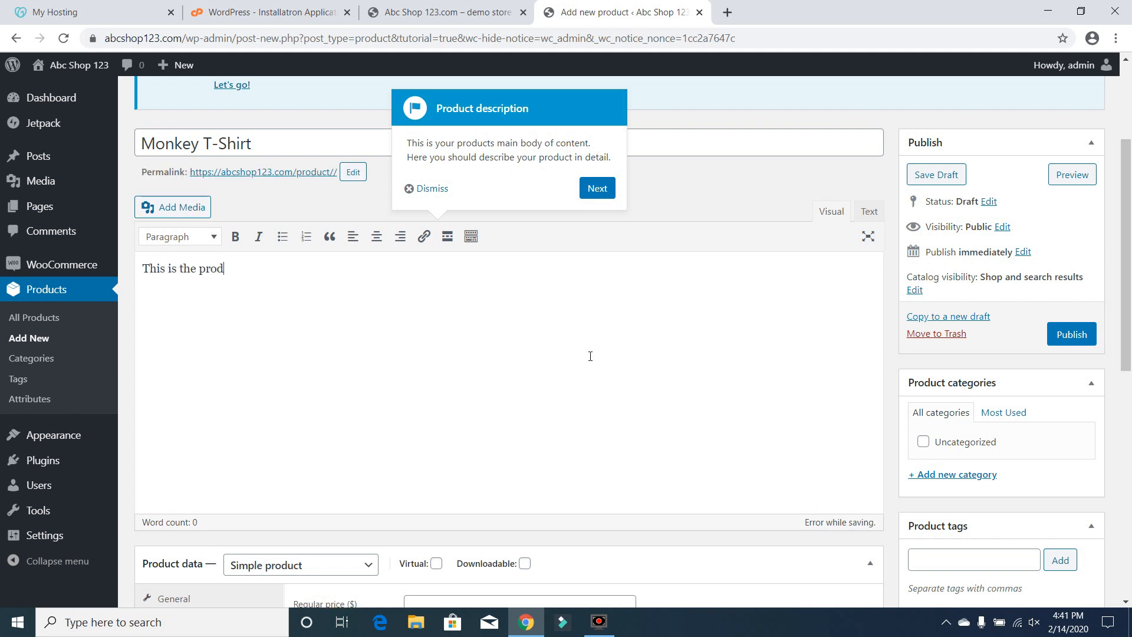
{"action": "type", "text": "body of contei"}
{"action": "key", "text": "BackSpace"}
{"action": "key", "text": "BackSpace"}
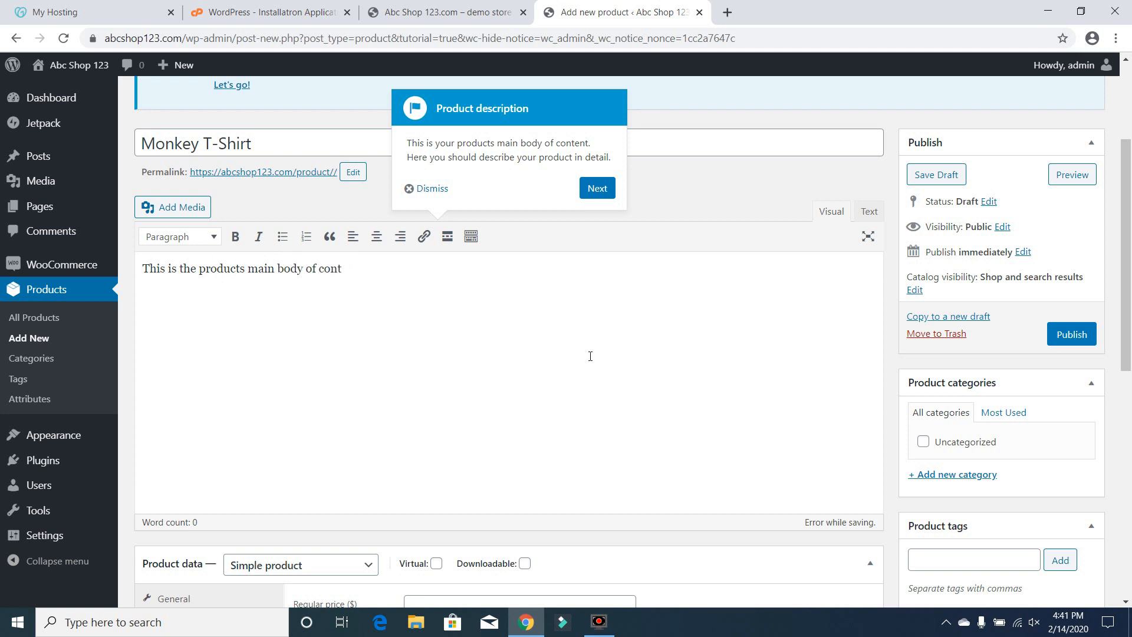
{"action": "type", "text": "ent.  "}
{"action": "type", "text": "Type your detail"}
{"action": "type", "text": "s here."}
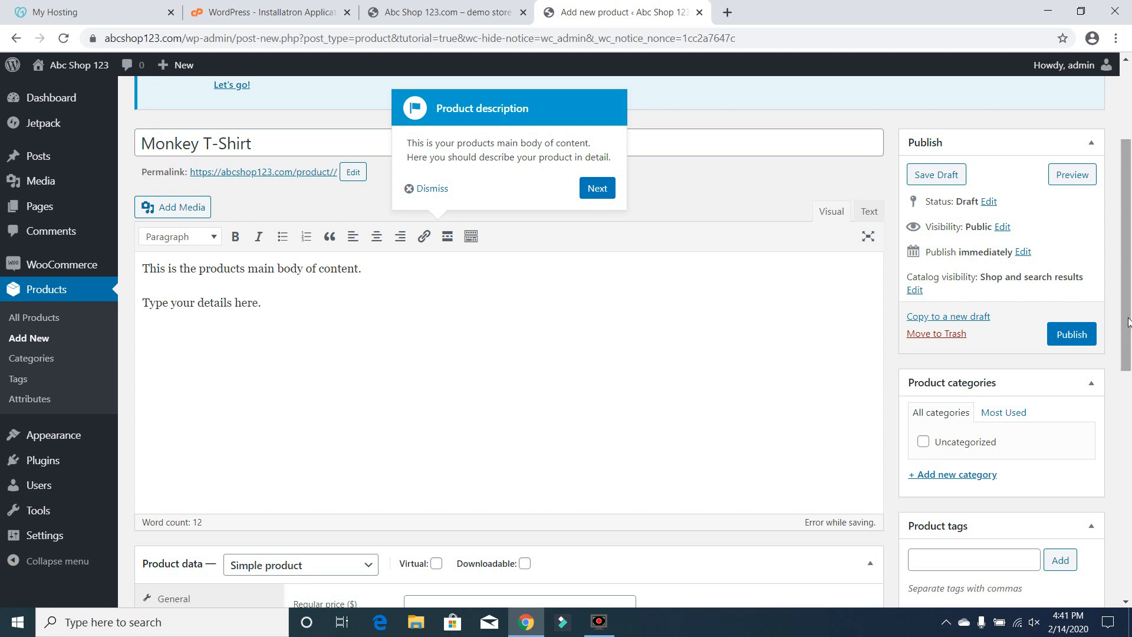
Step through the guided tour tips for the description, product type, virtual and downloadable options
{"action": "left_click_drag", "start_coordinate": [1125, 322], "coordinate": [1131, 431]}
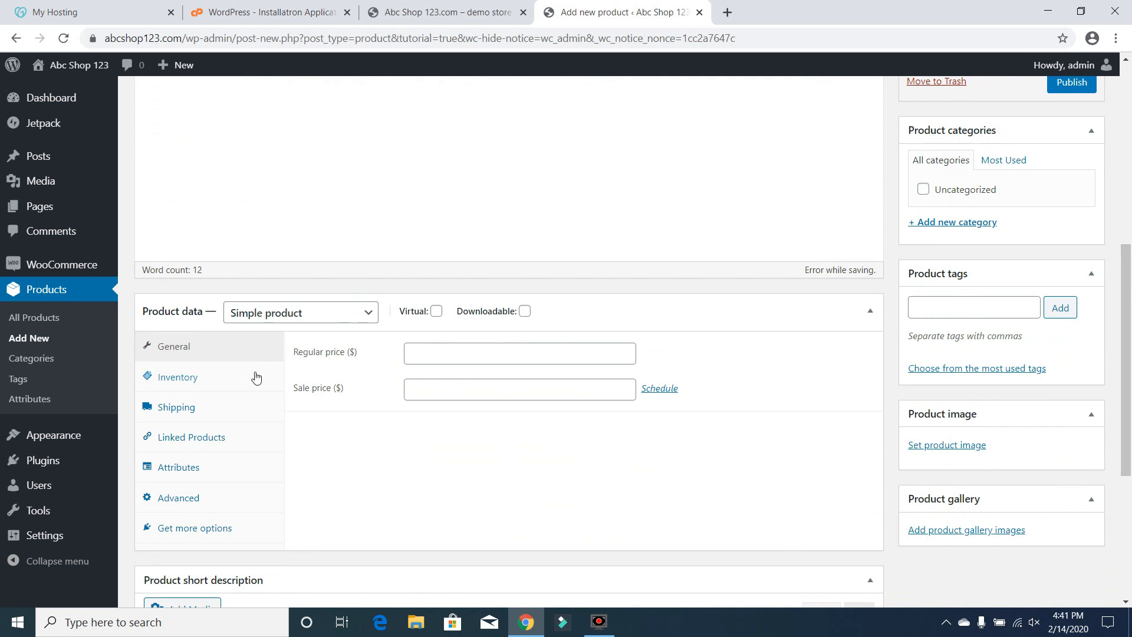
{"action": "left_click_drag", "start_coordinate": [1127, 453], "coordinate": [1131, 366]}
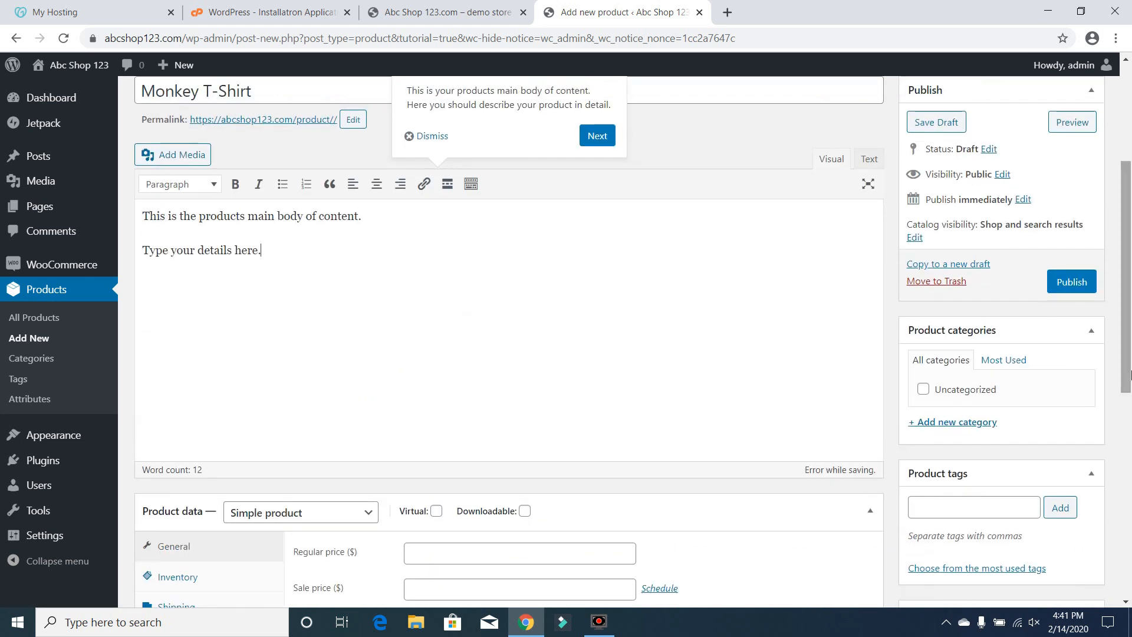
{"action": "left_click", "coordinate": [608, 134]}
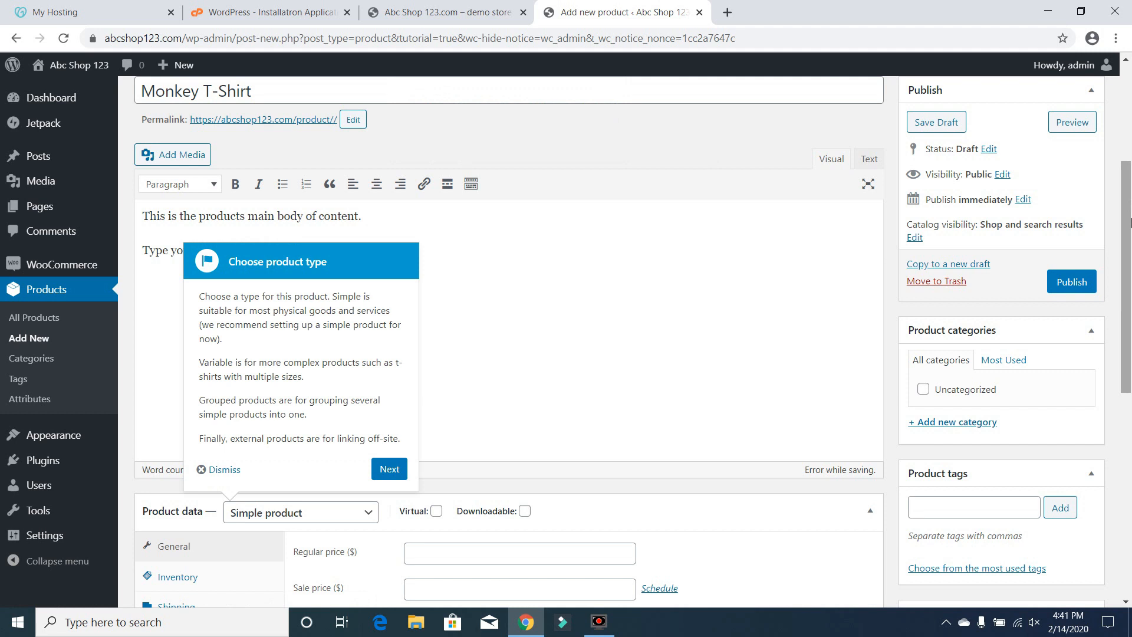
{"action": "left_click_drag", "start_coordinate": [1130, 255], "coordinate": [1130, 321]}
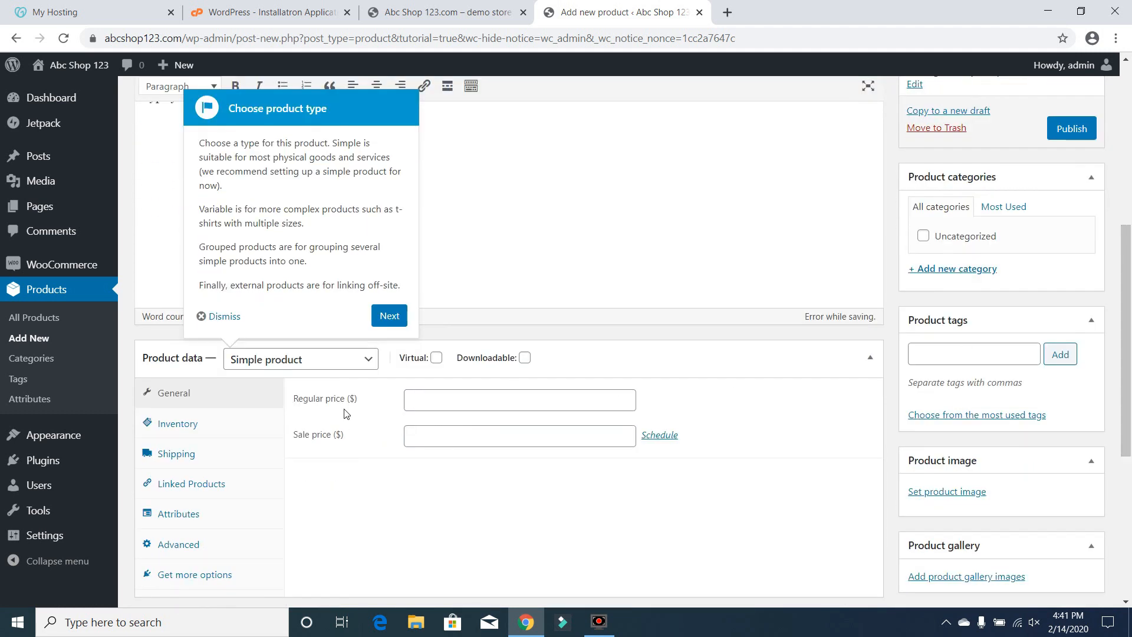
{"action": "left_click", "coordinate": [350, 370]}
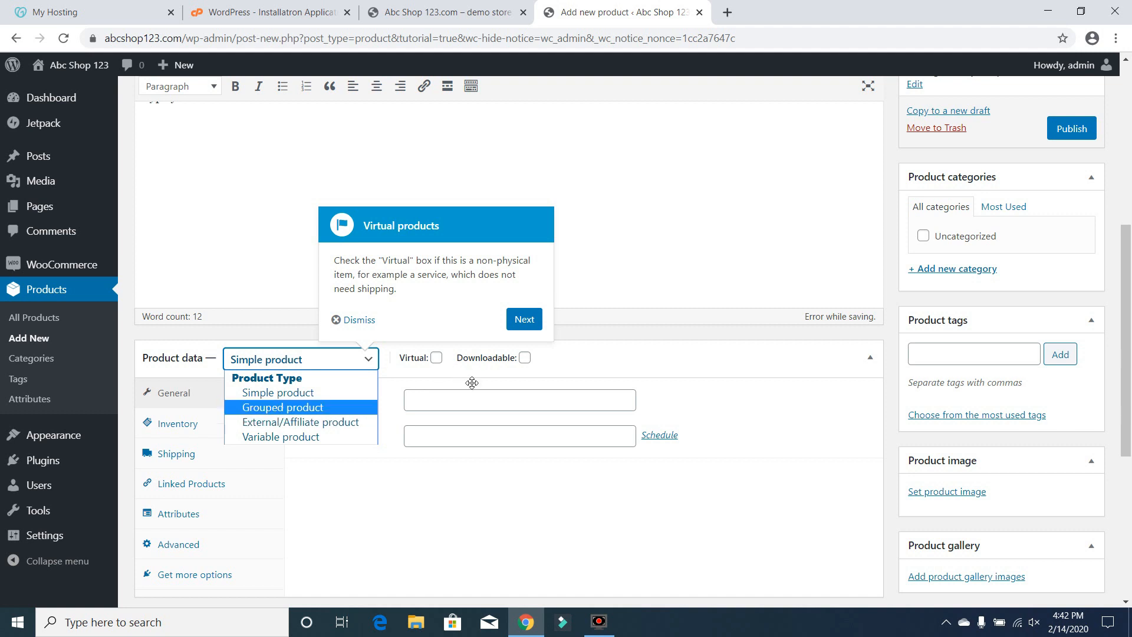
{"action": "left_click", "coordinate": [656, 359]}
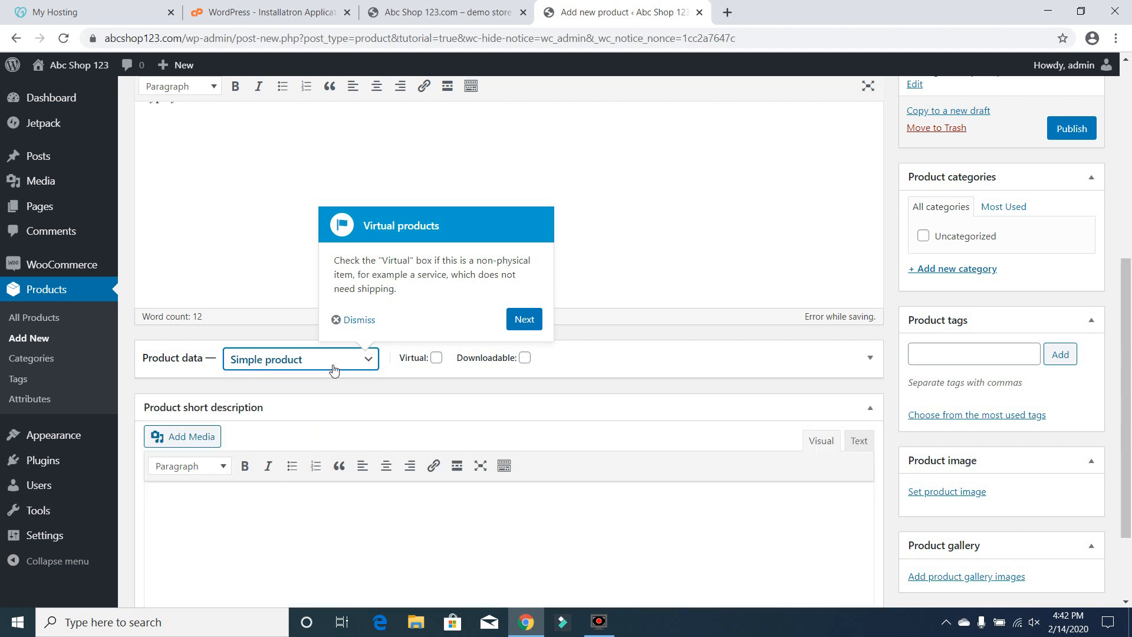
{"action": "left_click", "coordinate": [524, 320]}
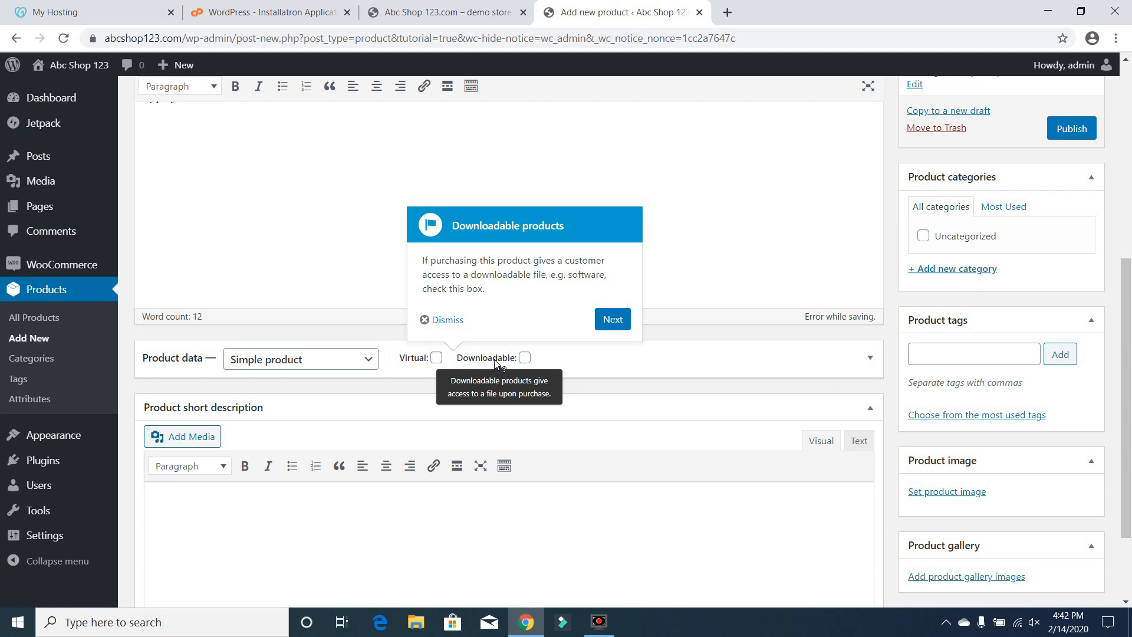
{"action": "left_click", "coordinate": [620, 322]}
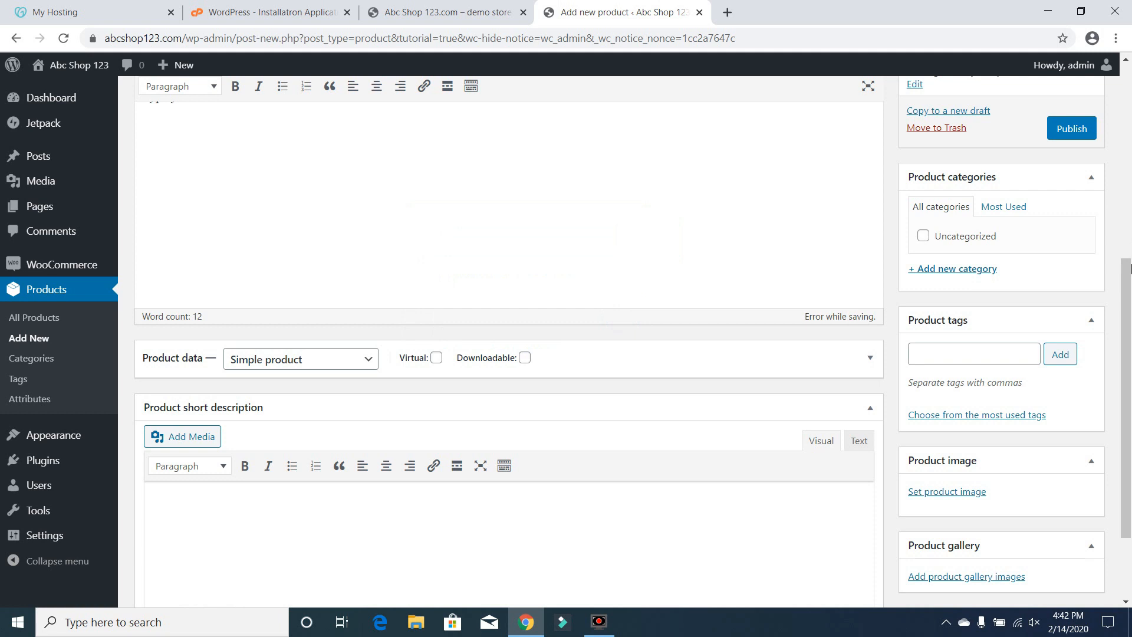
Enter the short description "This is the short product description that shows near the top of the page next to the image of the product and the price (along with options)."
{"action": "left_click", "coordinate": [642, 500]}
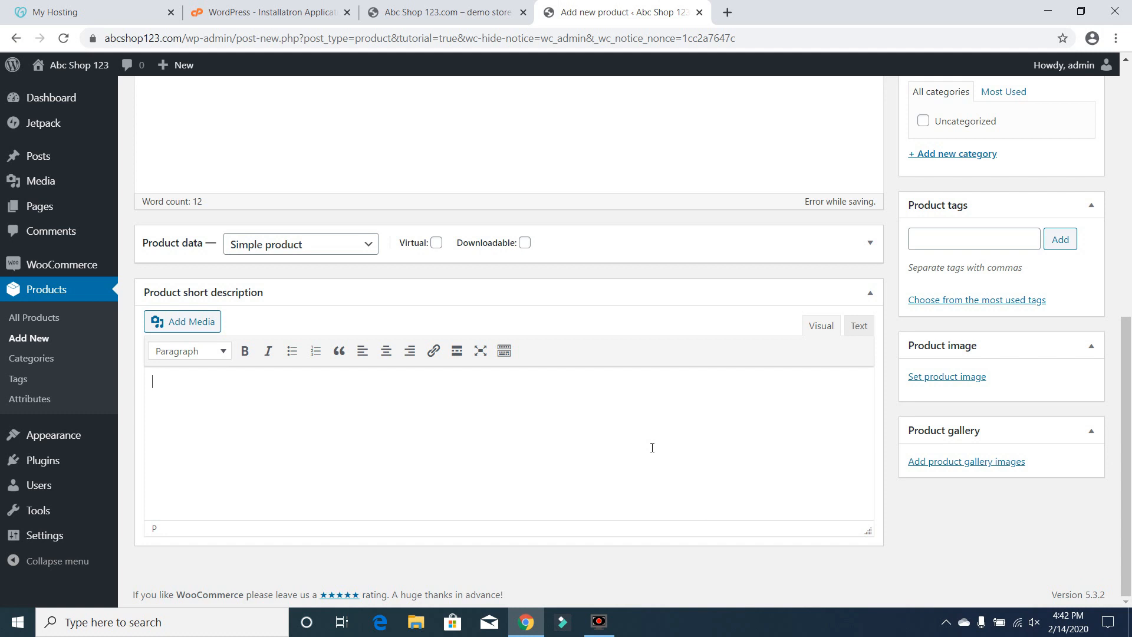
{"action": "type", "text": "This is the short product descriptio"}
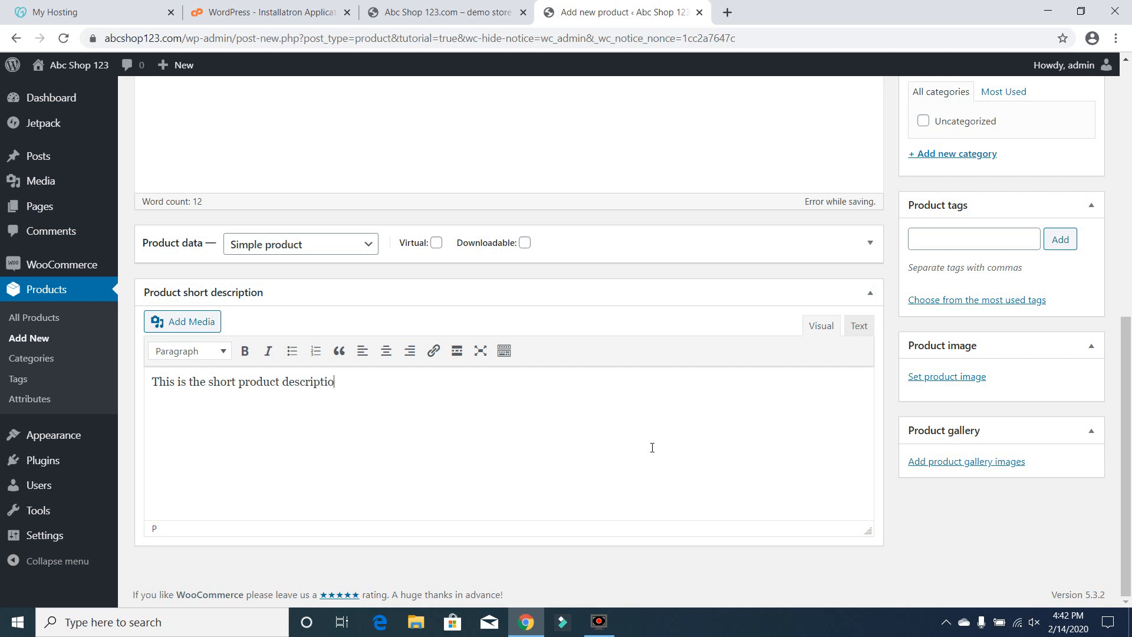
{"action": "type", "text": "n that shows near the top o"}
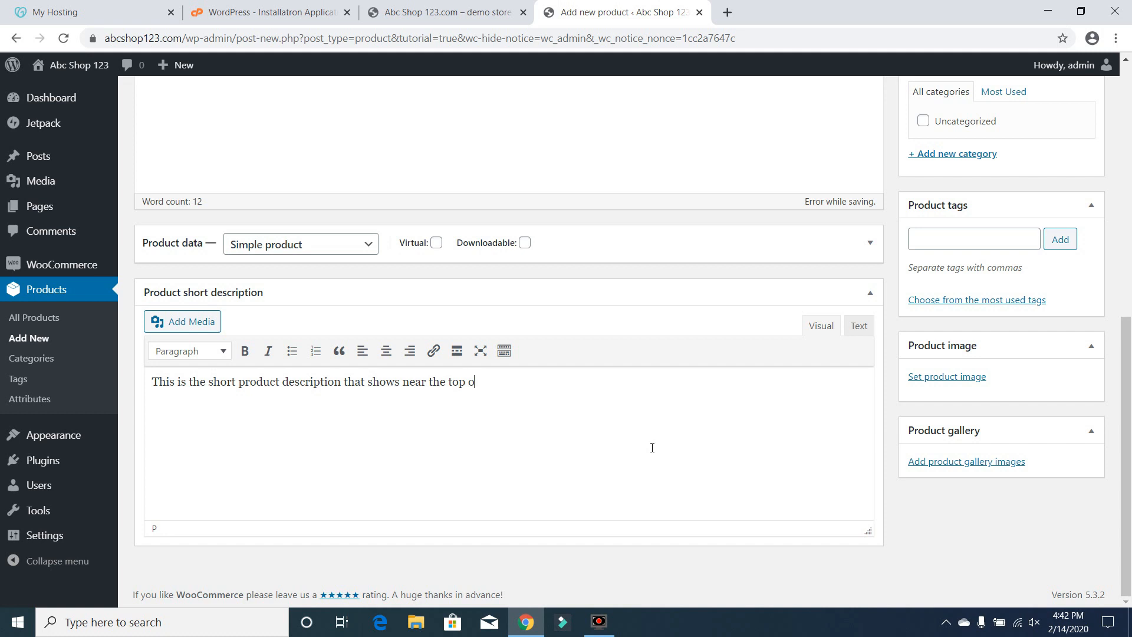
{"action": "type", "text": "f the page next to the image of the p"}
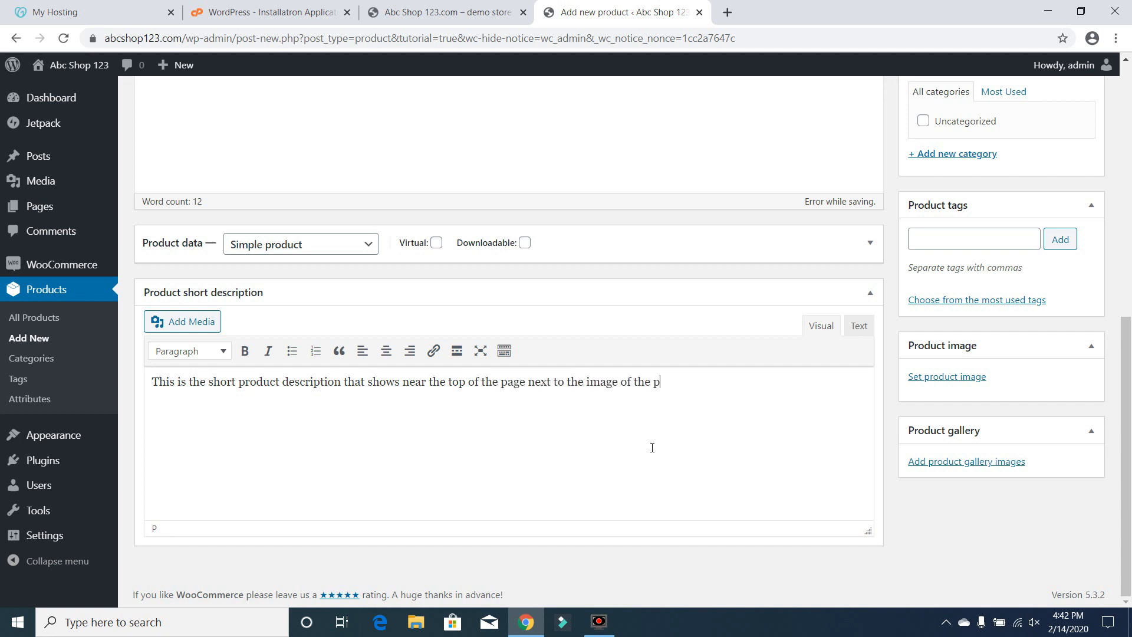
{"action": "type", "text": "roduct and the price (along with opt"}
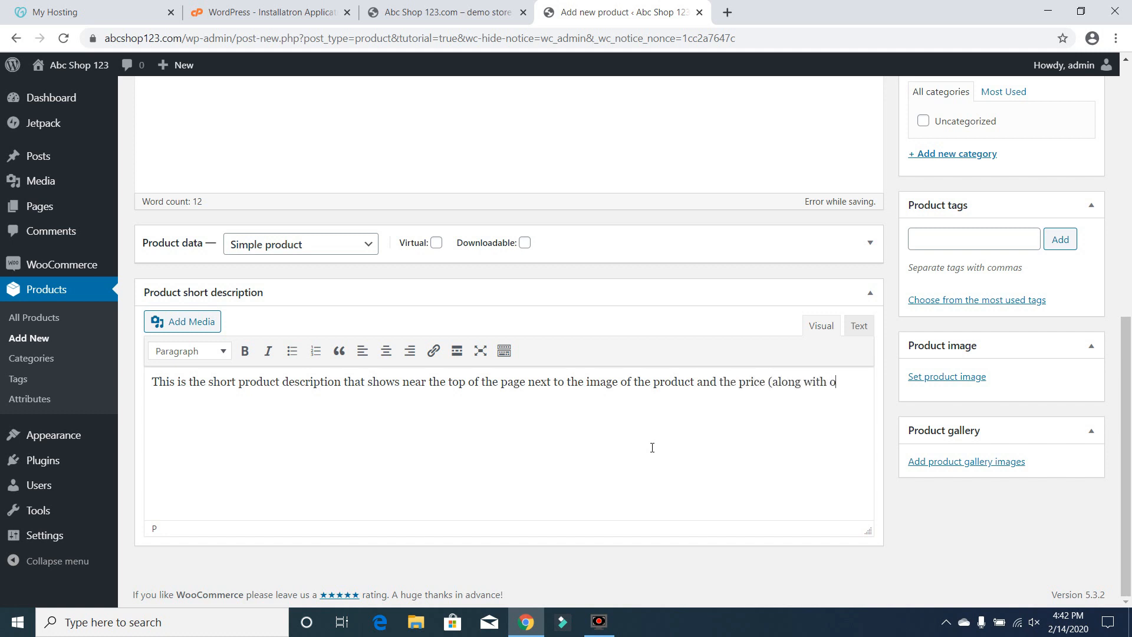
{"action": "type", "text": "ions)."}
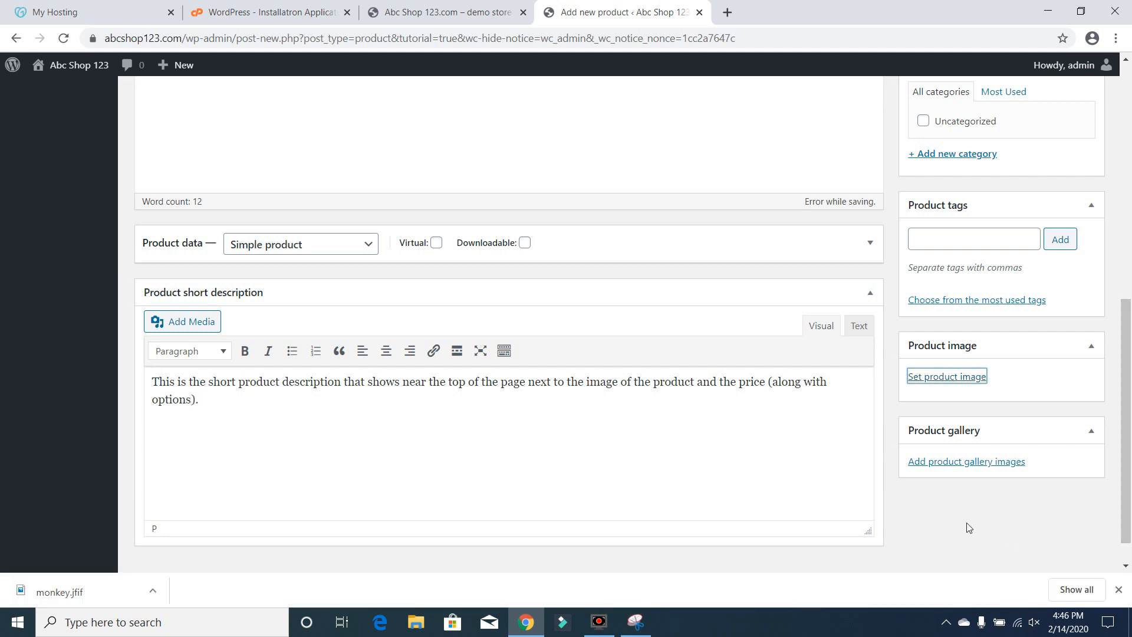
Set the product image by uploading monky1 from the Desktop with alt text "Monkey T-shirt"
{"action": "left_click", "coordinate": [968, 529]}
{"action": "left_click", "coordinate": [947, 378]}
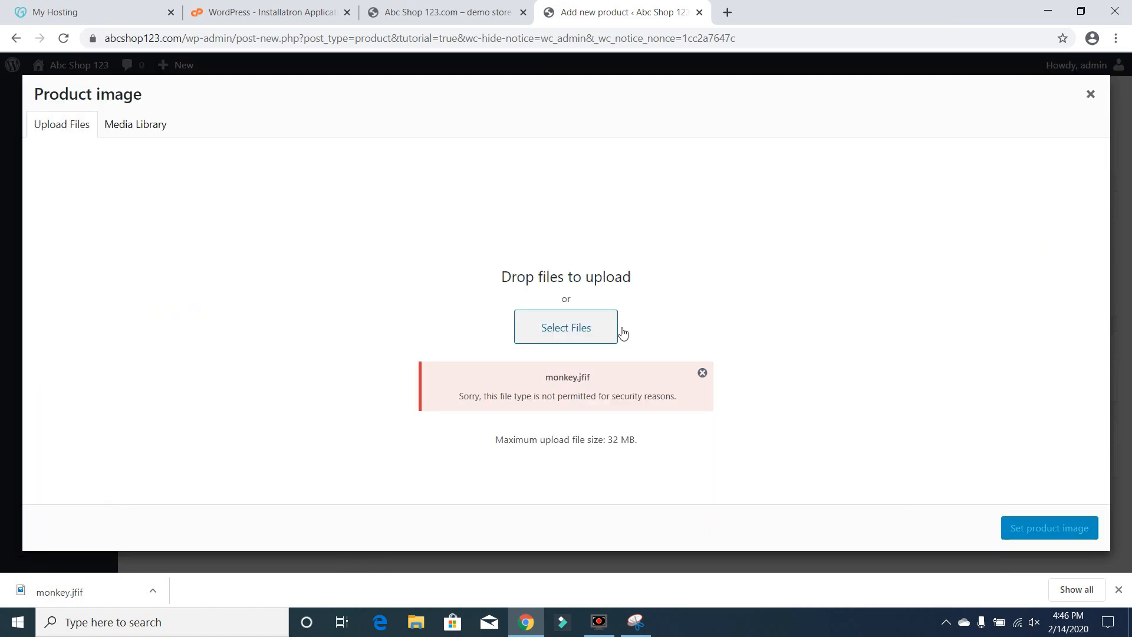
{"action": "left_click", "coordinate": [703, 372]}
{"action": "left_click", "coordinate": [558, 334]}
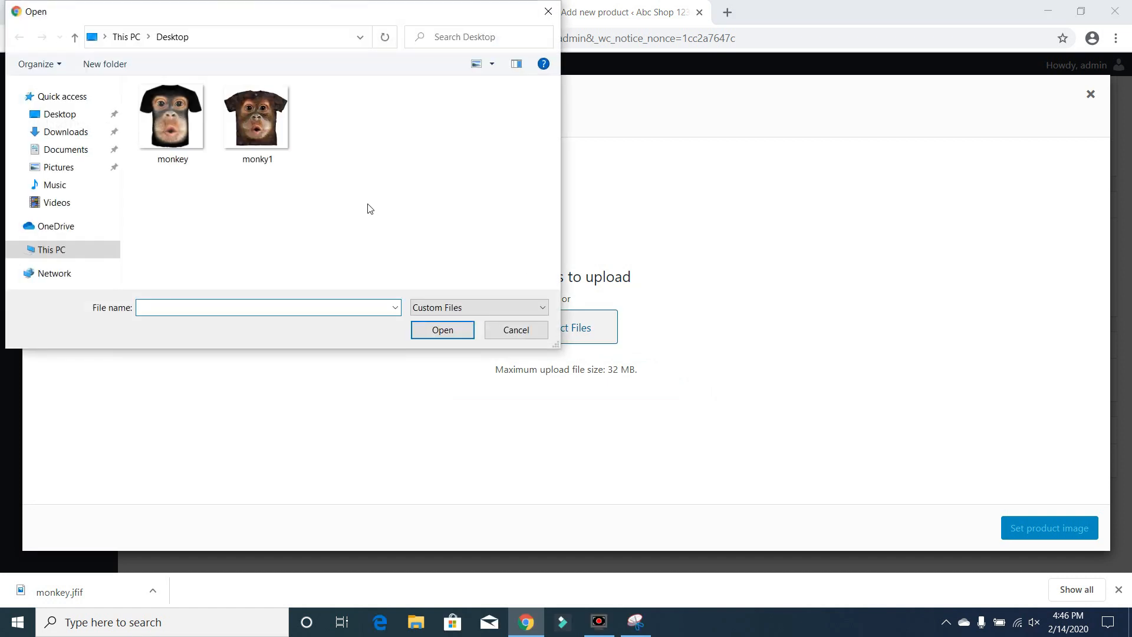
{"action": "double_click", "coordinate": [250, 116]}
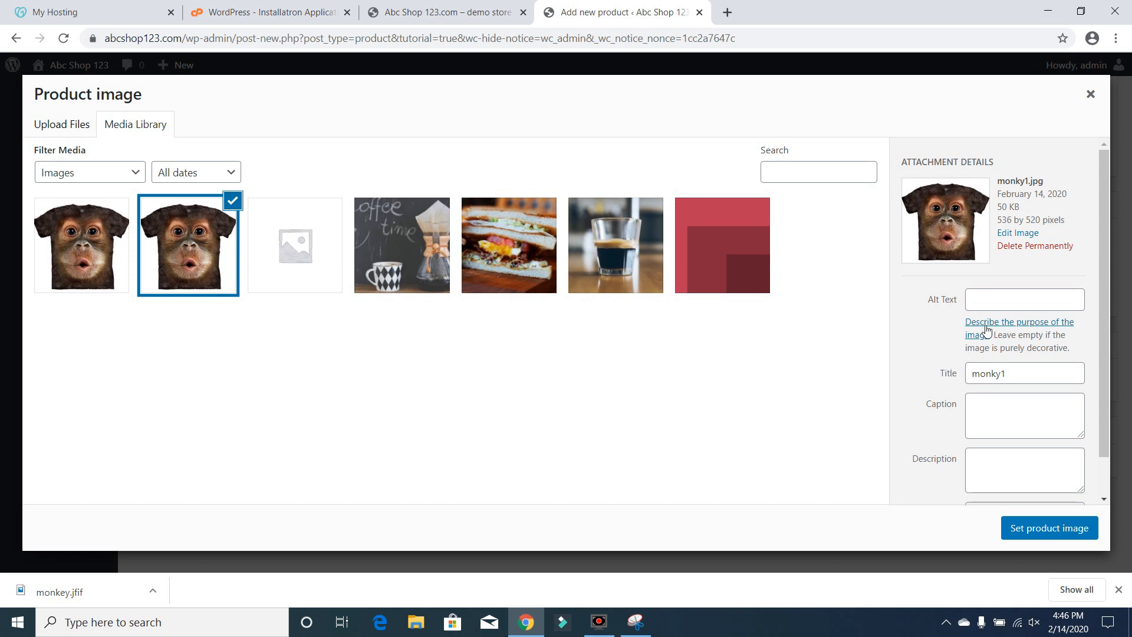
{"action": "left_click", "coordinate": [1018, 305]}
{"action": "type", "text": "Mo"}
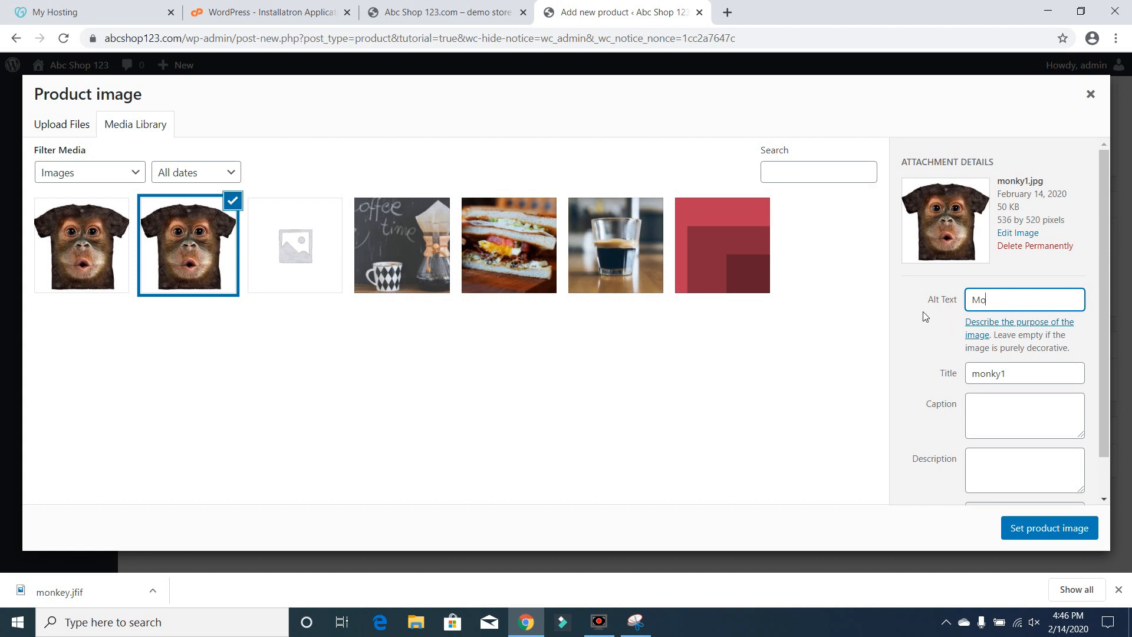
{"action": "type", "text": "nkey T-shirt"}
{"action": "left_click", "coordinate": [1026, 528]}
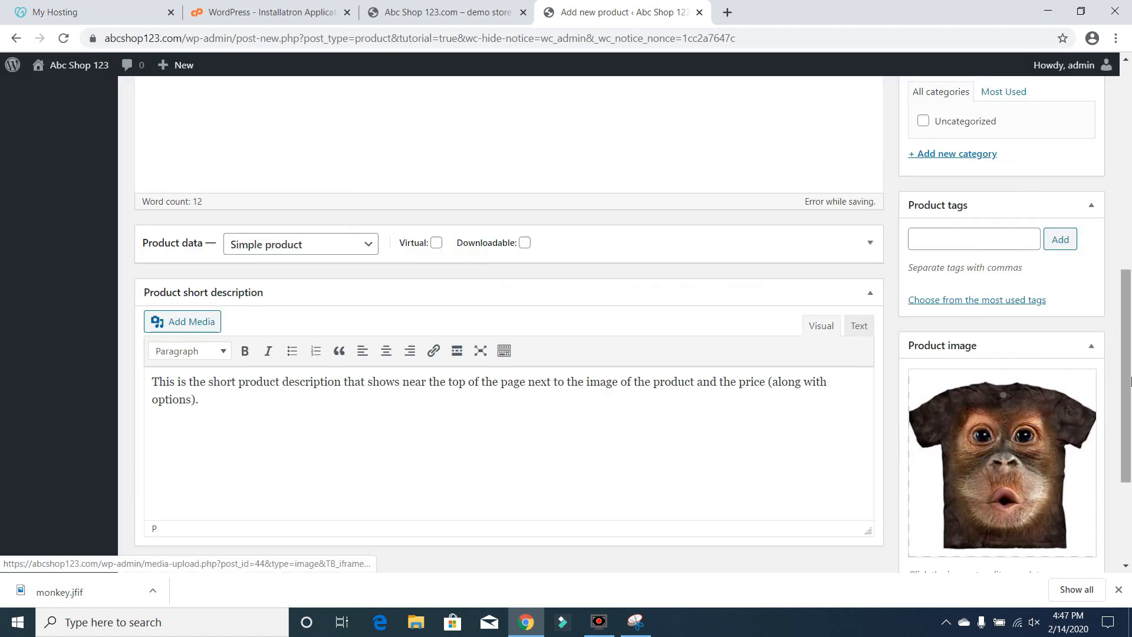
Add a new product category named T-Shirts
{"action": "scroll", "coordinate": [1130, 381], "scroll_direction": "up", "scroll_amount": 3}
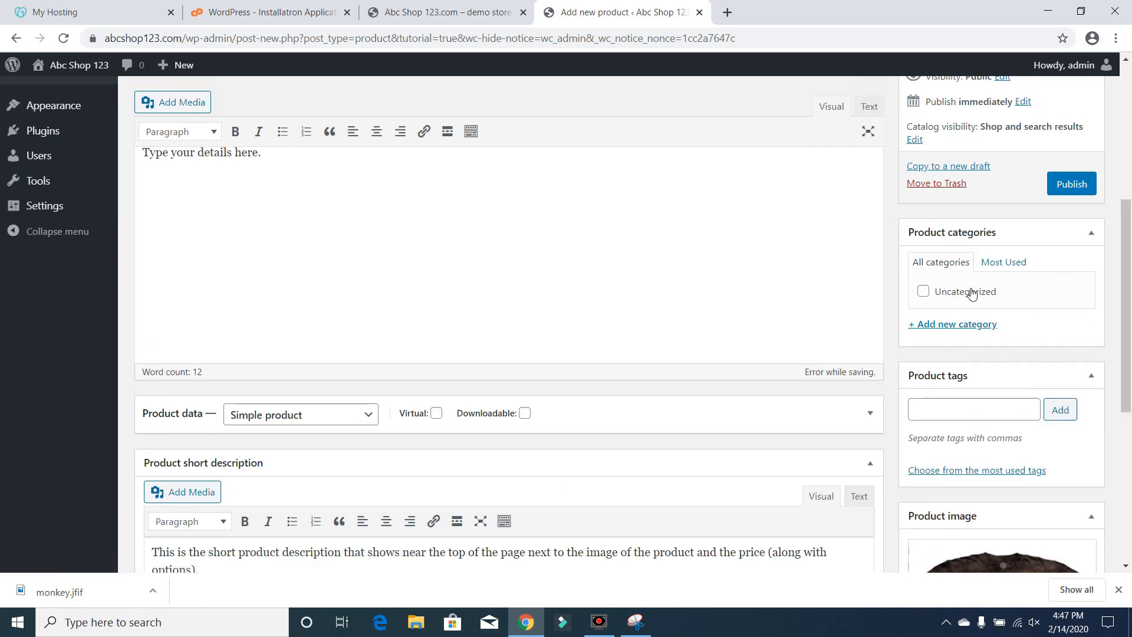
{"action": "left_click", "coordinate": [946, 326]}
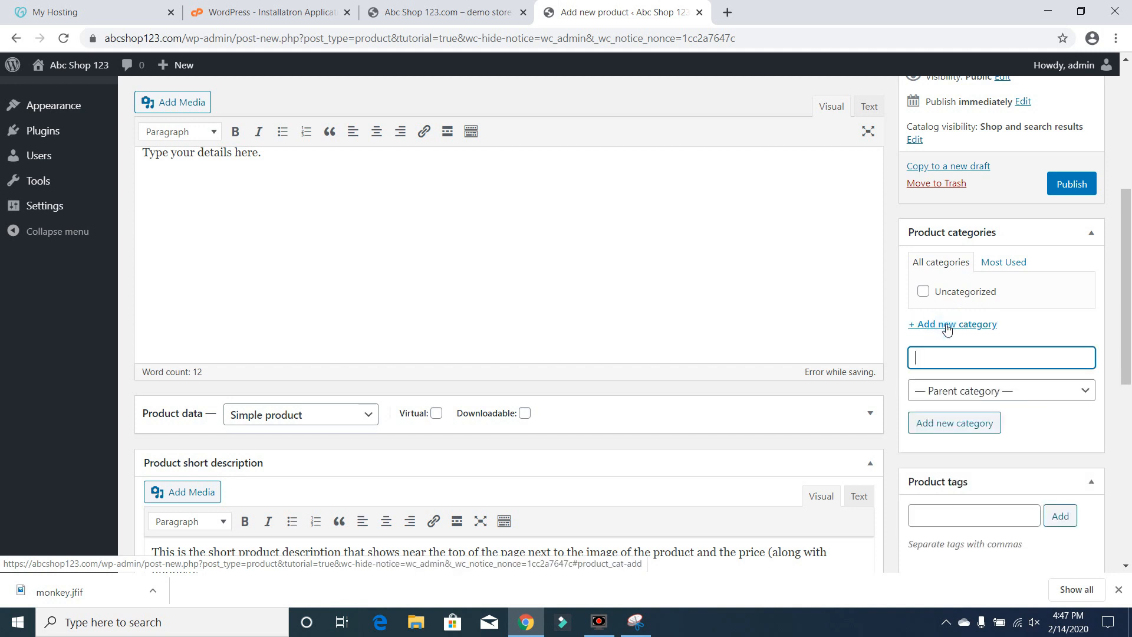
{"action": "type", "text": "T-s"}
{"action": "type", "text": "Shirts"}
{"action": "left_click", "coordinate": [955, 423]}
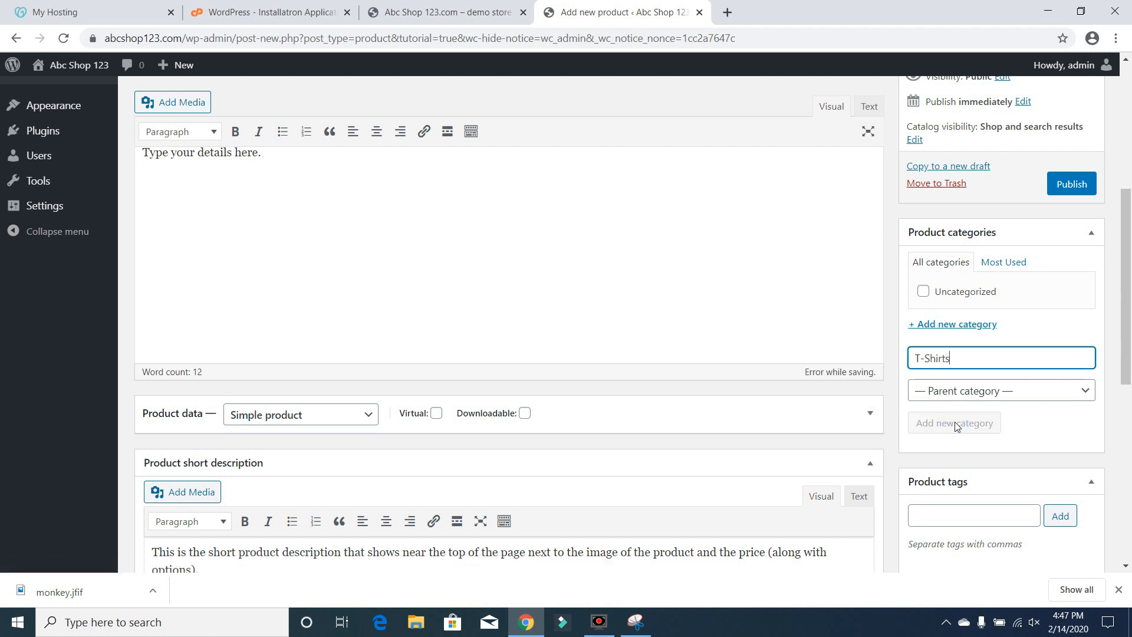
Expand the product data panel and set the regular price to 14.99
{"action": "left_click_drag", "start_coordinate": [1131, 311], "coordinate": [1131, 414]}
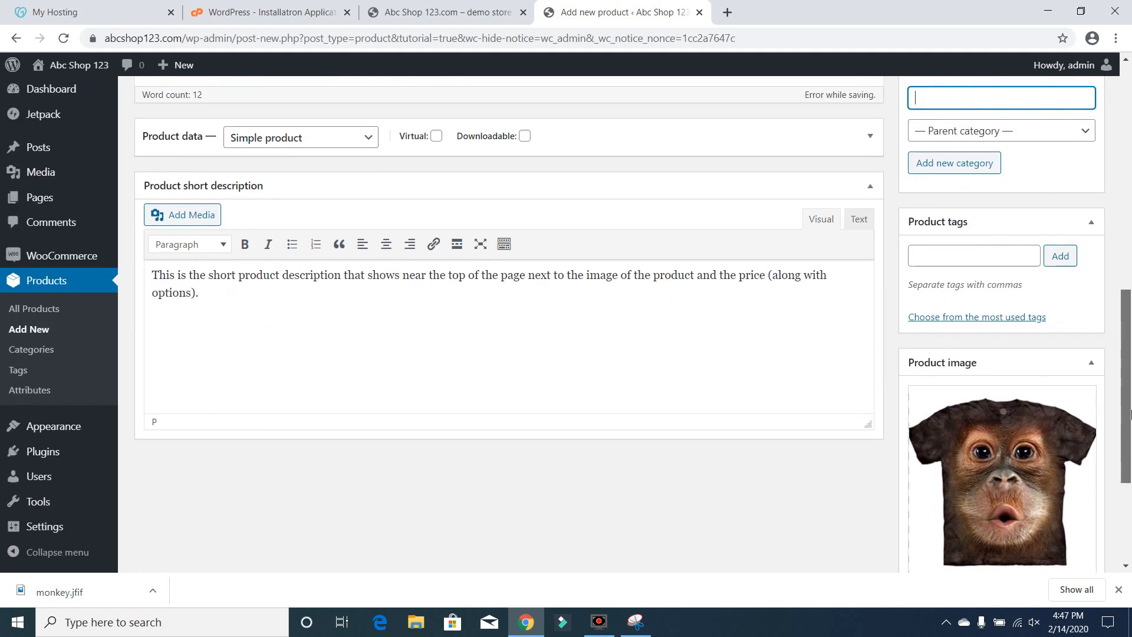
{"action": "left_click", "coordinate": [871, 138]}
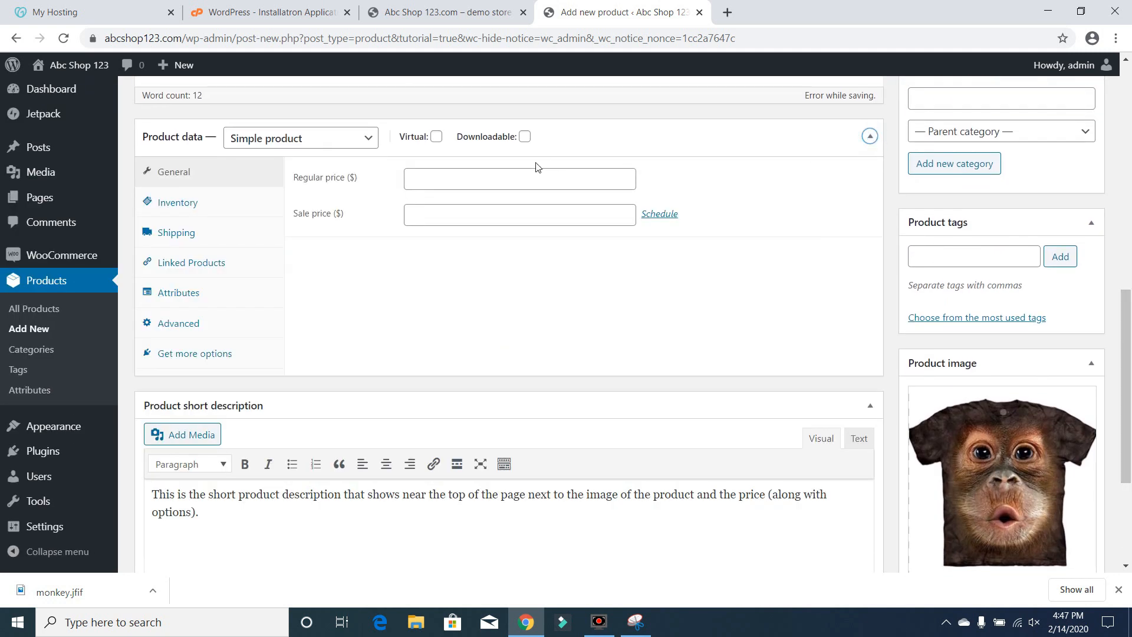
{"action": "left_click", "coordinate": [870, 138]}
{"action": "left_click", "coordinate": [871, 141]}
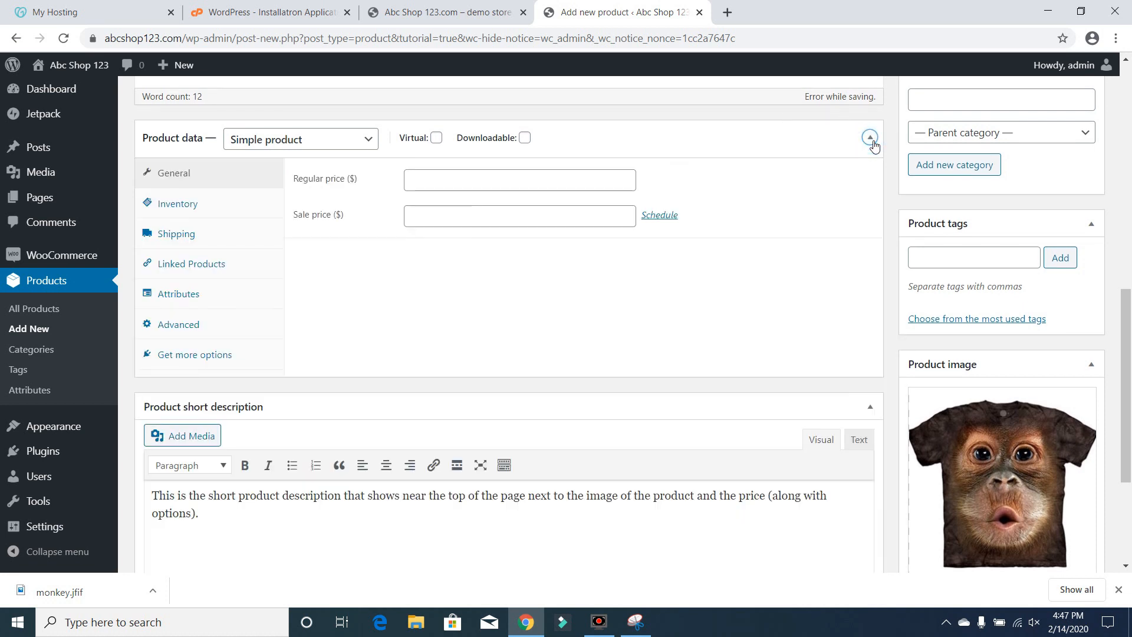
{"action": "left_click", "coordinate": [872, 406]}
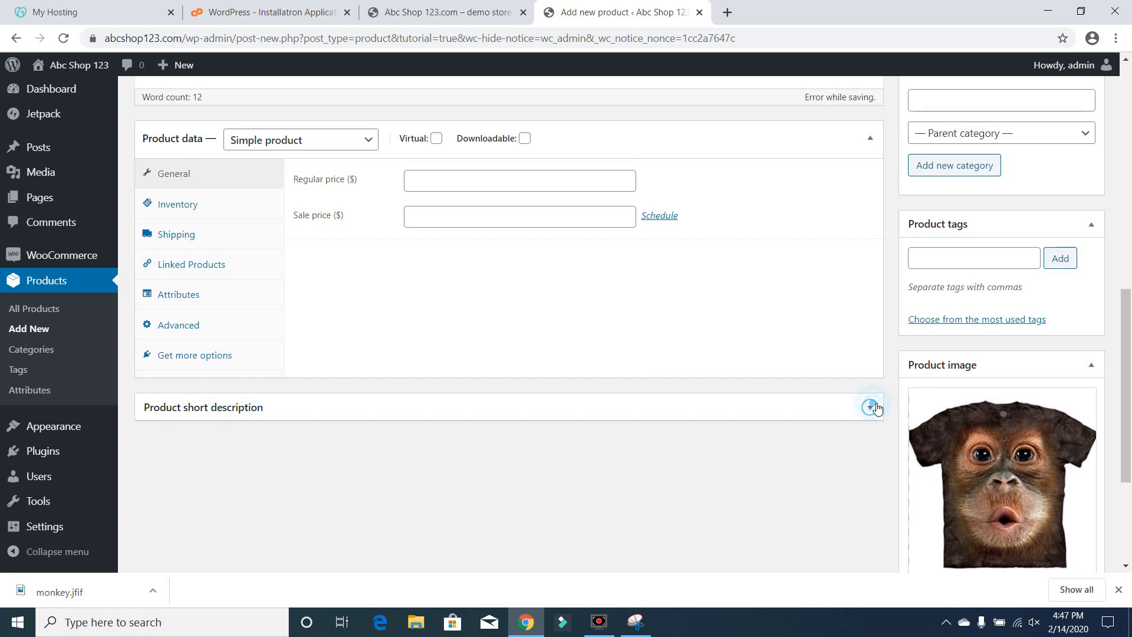
{"action": "left_click", "coordinate": [871, 407]}
{"action": "left_click", "coordinate": [501, 181]}
{"action": "type", "text": "14.99"}
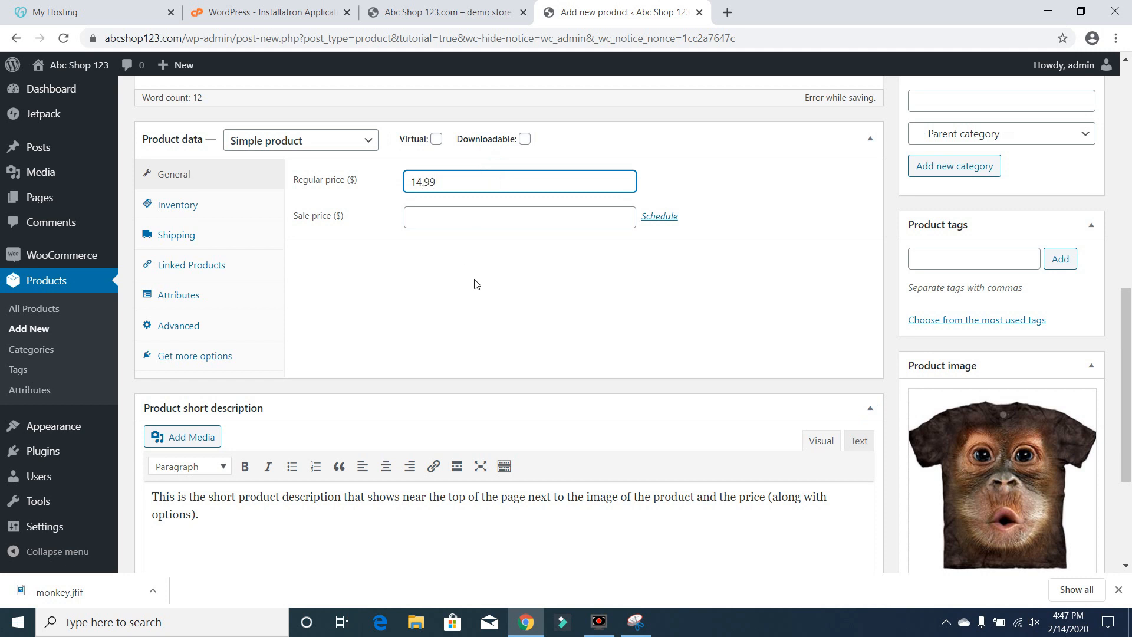
{"action": "left_click", "coordinate": [491, 223]}
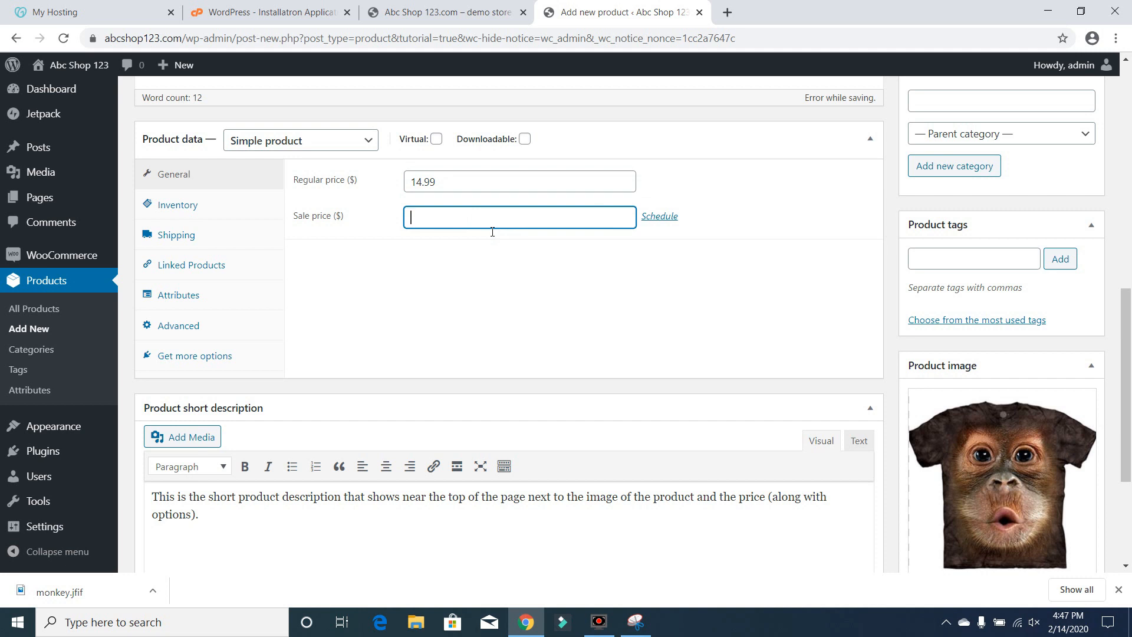
Set the product's sale price to 9.99 and its inventory SKU to monkey1shrit
{"action": "type", "text": "9.99"}
{"action": "left_click", "coordinate": [175, 205]}
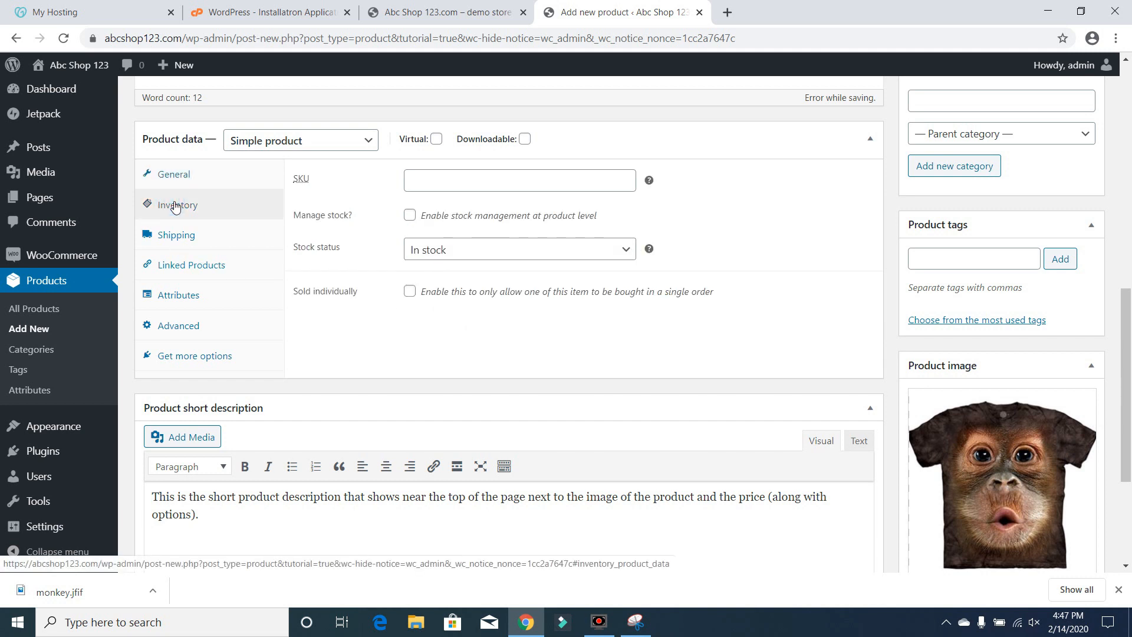
{"action": "left_click", "coordinate": [436, 192]}
{"action": "type", "text": "monke"}
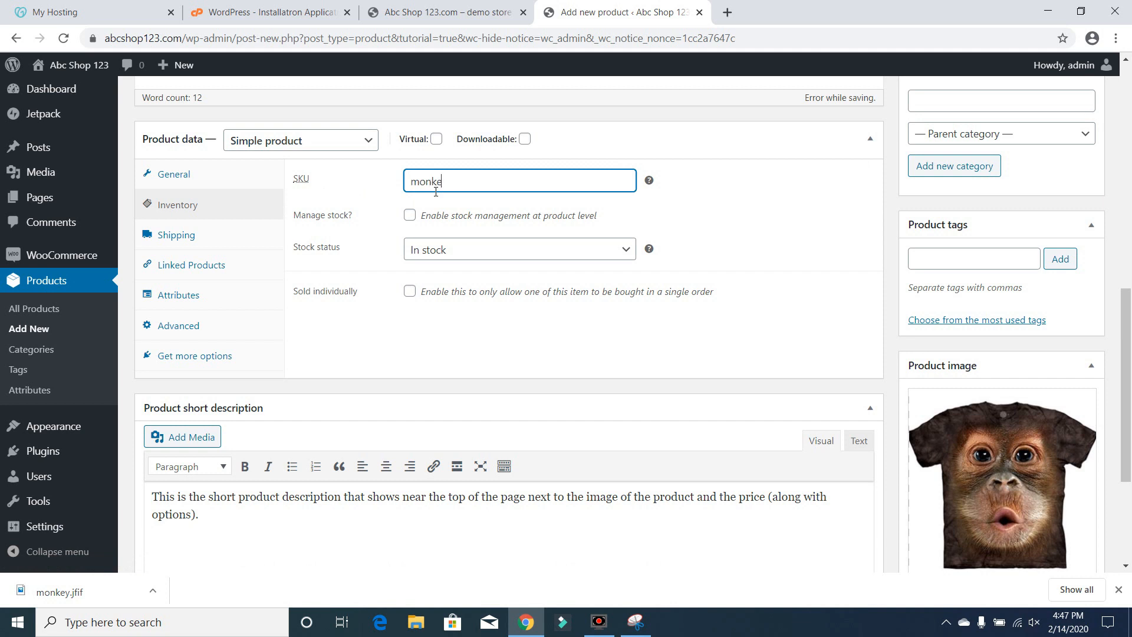
{"action": "type", "text": "y1shrit"}
Enable stock management at product level and set the stock quantity to 20
{"action": "left_click", "coordinate": [413, 217]}
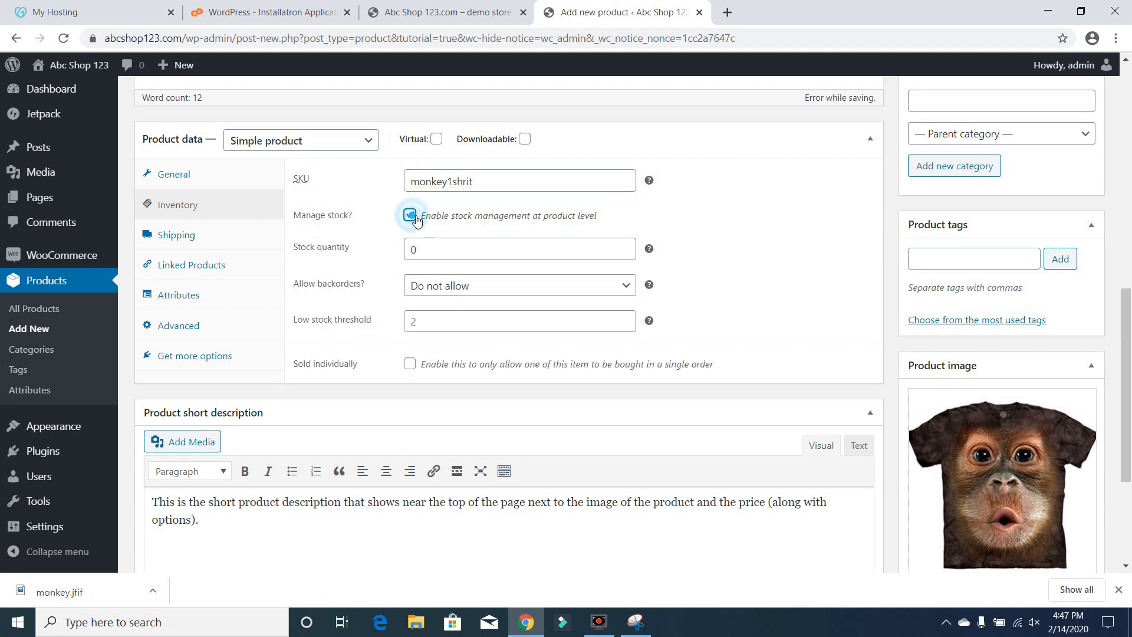
{"action": "double_click", "coordinate": [431, 258]}
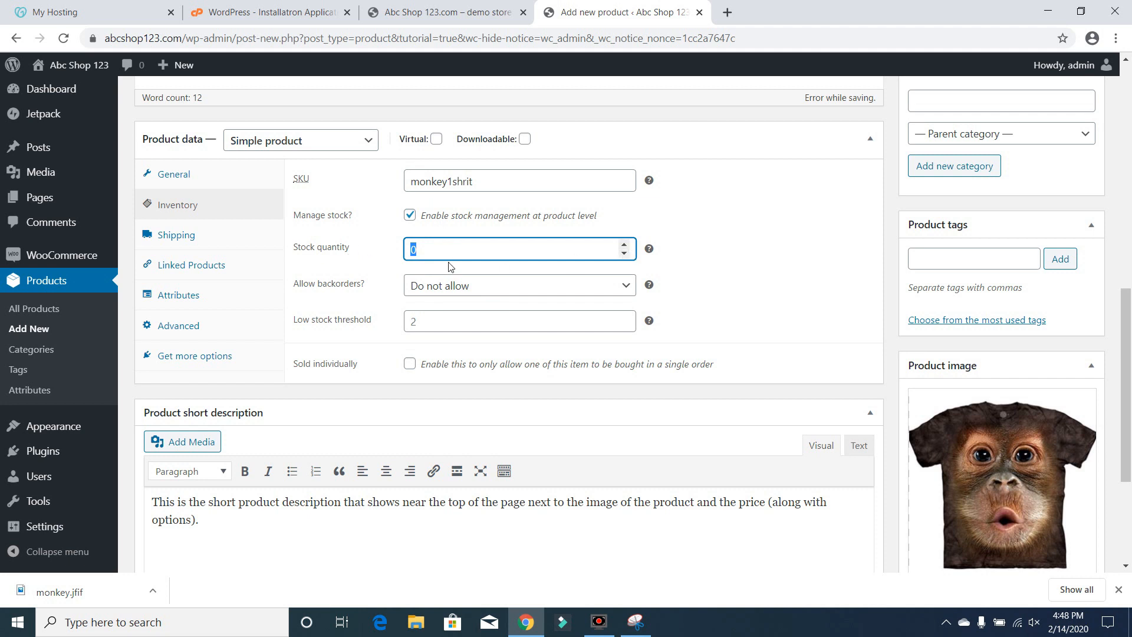
{"action": "type", "text": "20"}
Review the backorder options and raise the low stock threshold with its spinner
{"action": "left_click", "coordinate": [479, 297]}
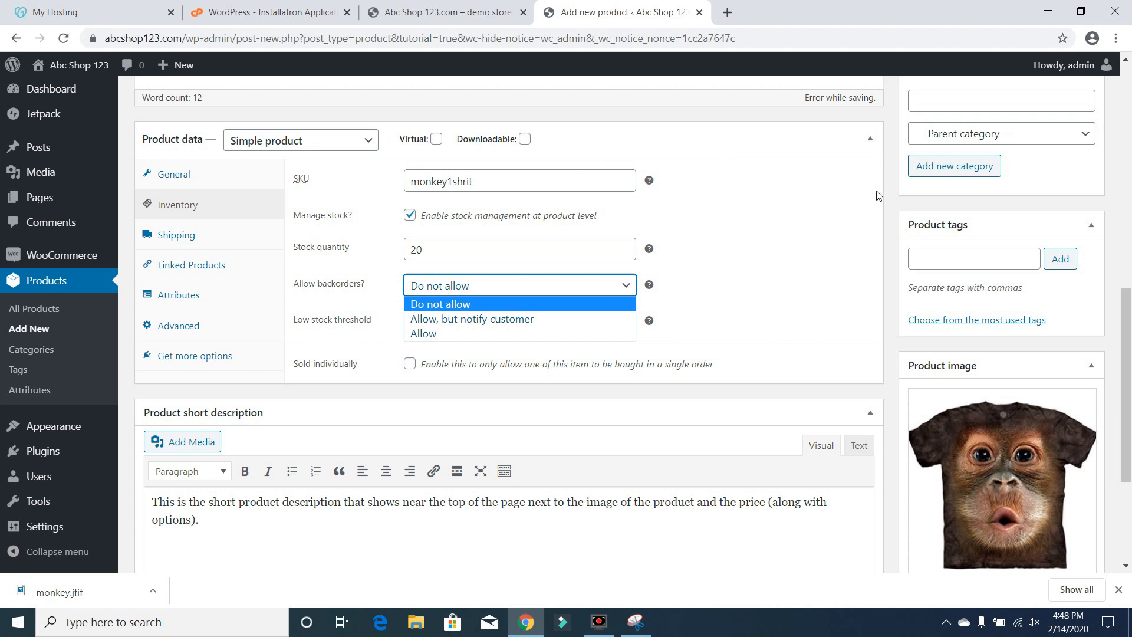
{"action": "left_click", "coordinate": [840, 195]}
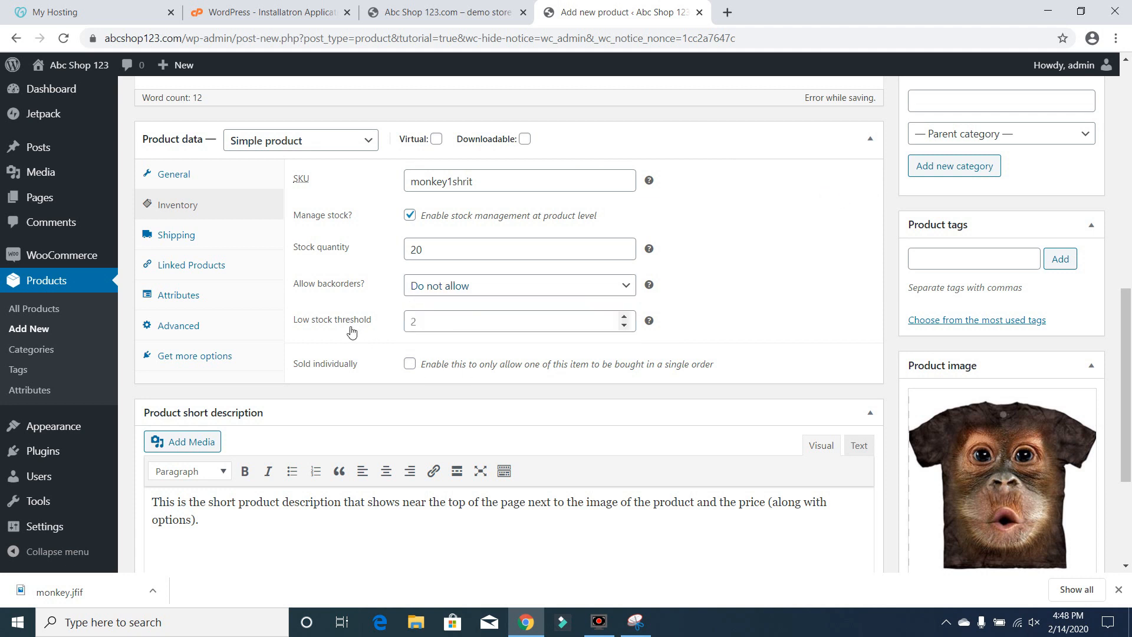
{"action": "left_click", "coordinate": [425, 328]}
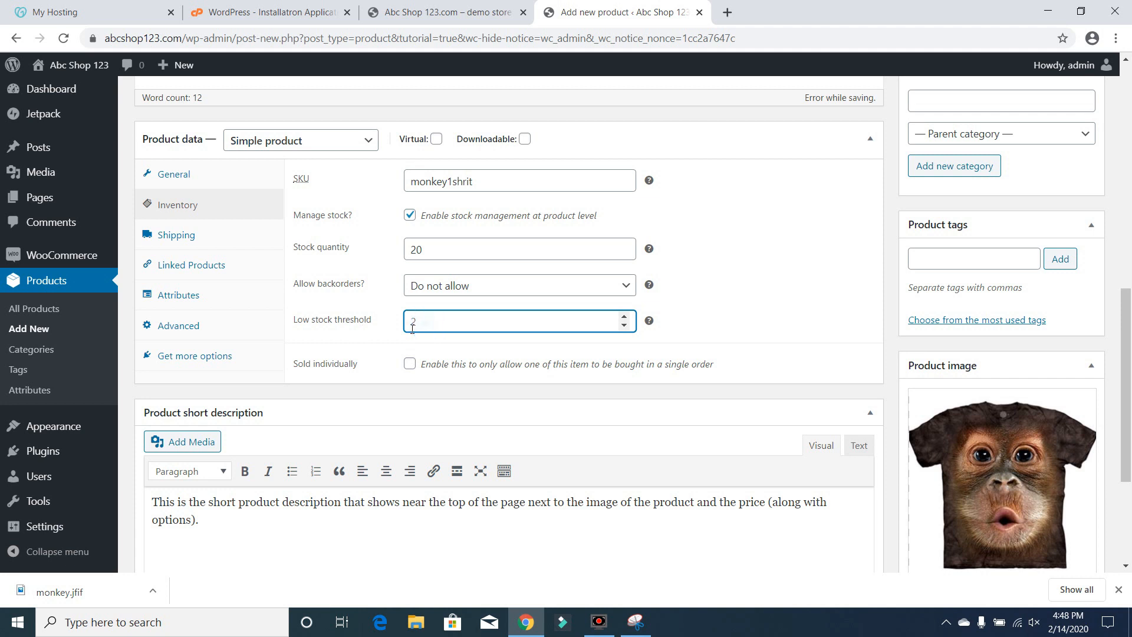
{"action": "left_click", "coordinate": [624, 318]}
{"action": "left_click", "coordinate": [625, 318]}
{"action": "left_click", "coordinate": [625, 318]}
{"action": "left_click", "coordinate": [625, 318]}
{"action": "left_click", "coordinate": [625, 318]}
Set the product's shipping weight to 4 oz, keeping no shipping class
{"action": "left_click", "coordinate": [179, 247]}
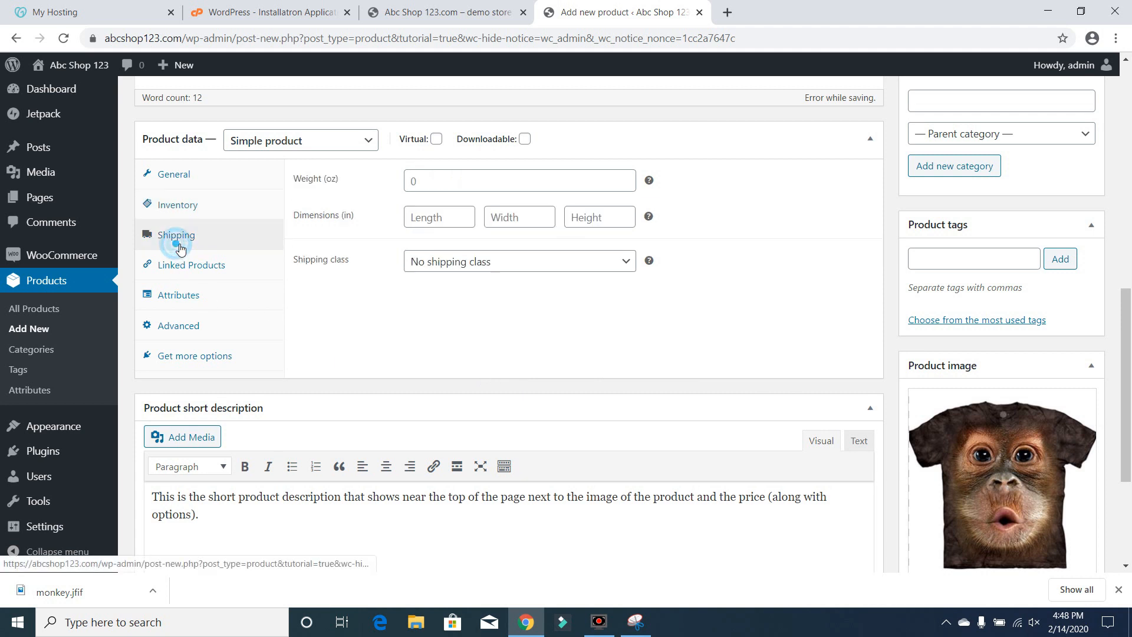
{"action": "left_click", "coordinate": [458, 188]}
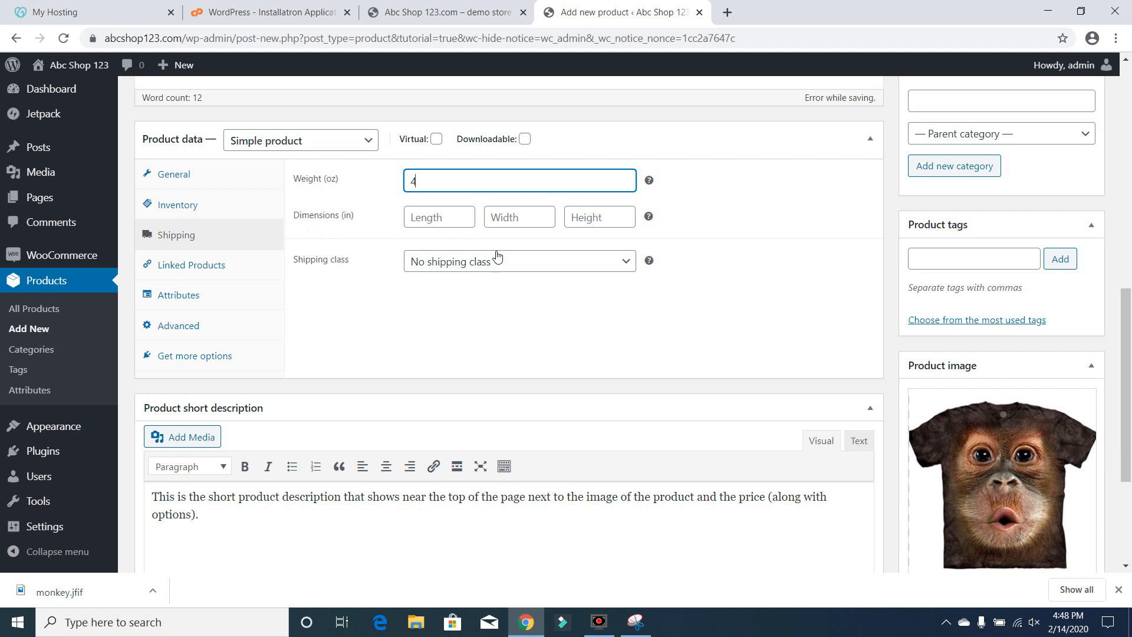
{"action": "left_click", "coordinate": [542, 269]}
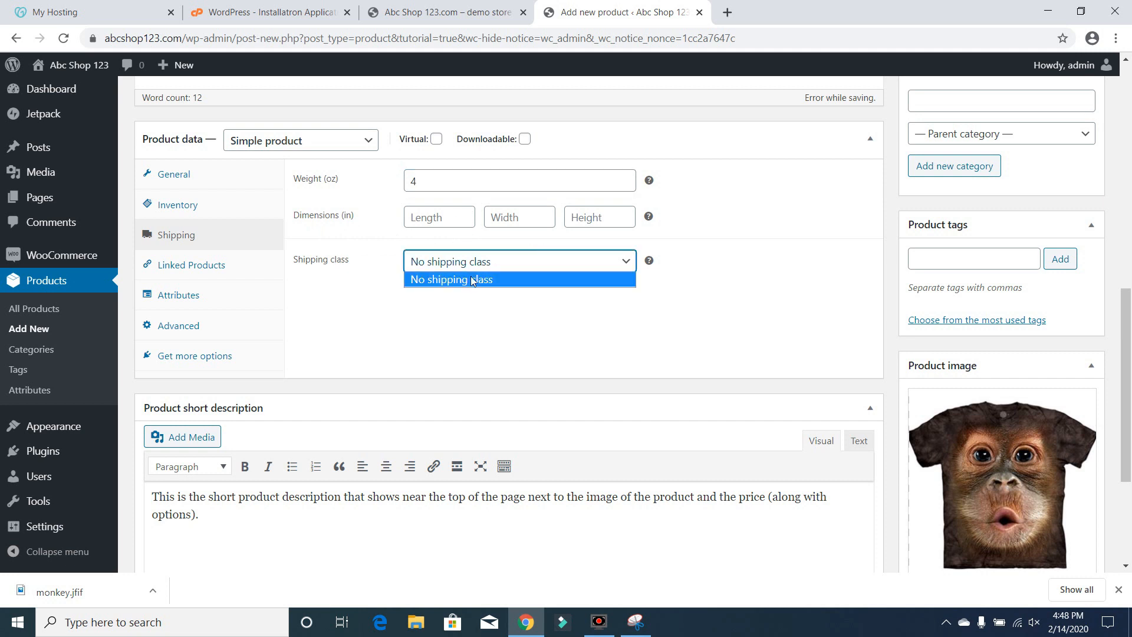
{"action": "left_click", "coordinate": [582, 354]}
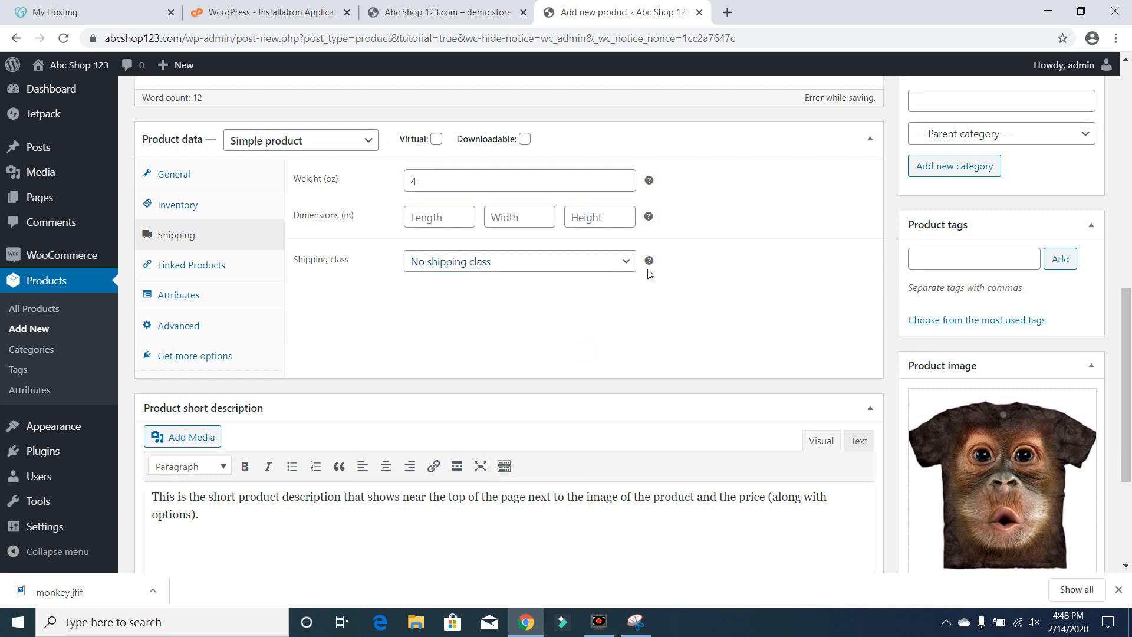
Try searching upsell products for asf, then clear the search
{"action": "mouse_move", "coordinate": [649, 261]}
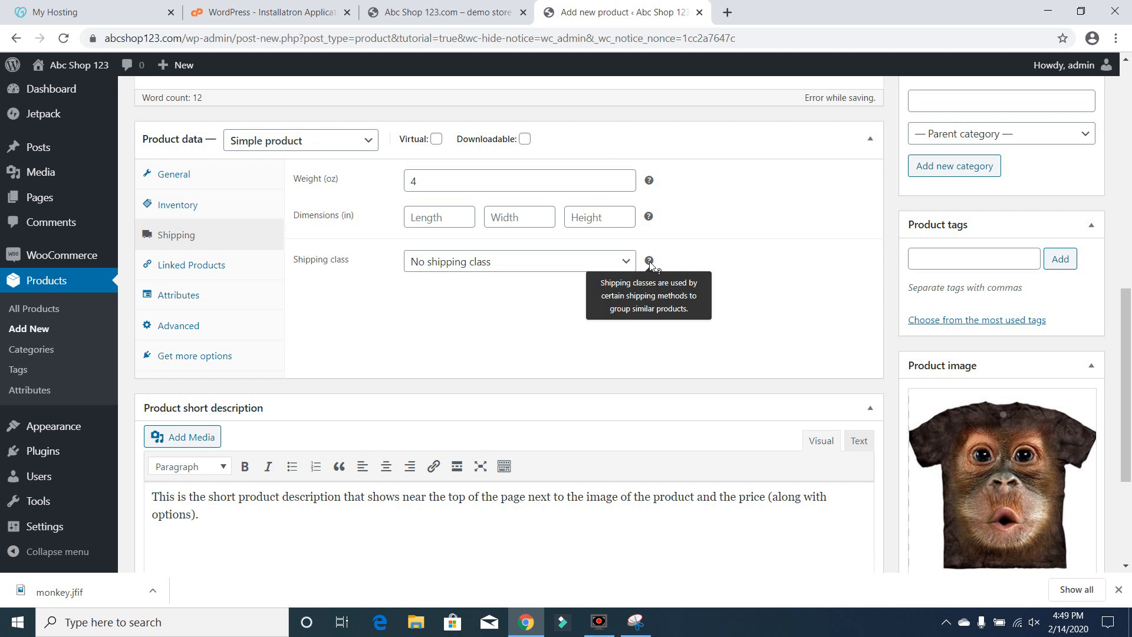
{"action": "left_click", "coordinate": [215, 264]}
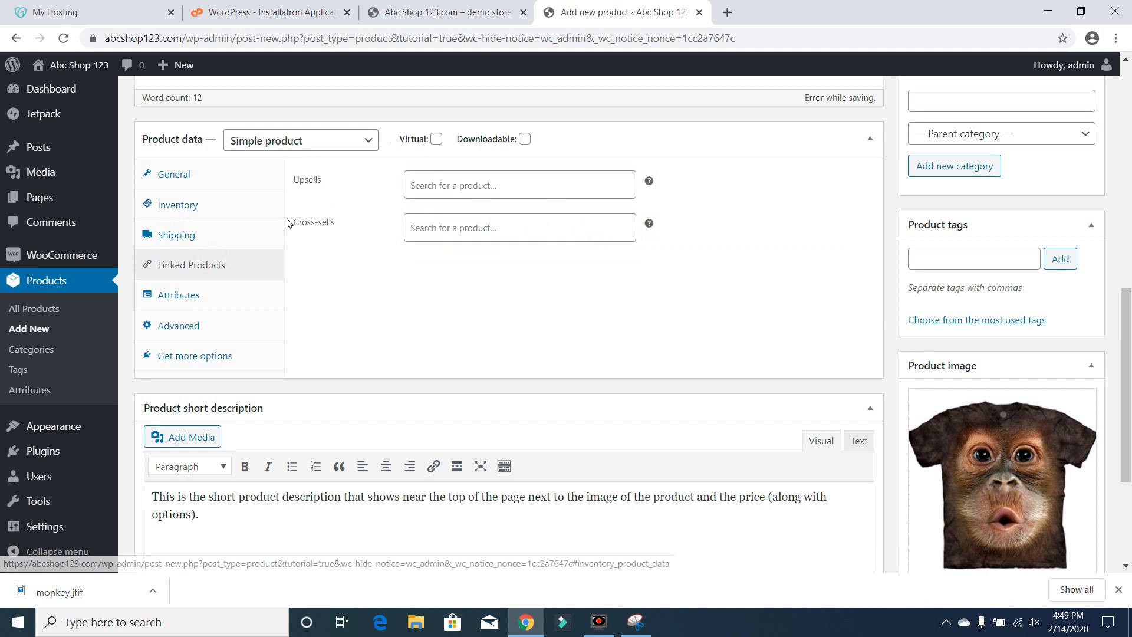
{"action": "left_click", "coordinate": [480, 197]}
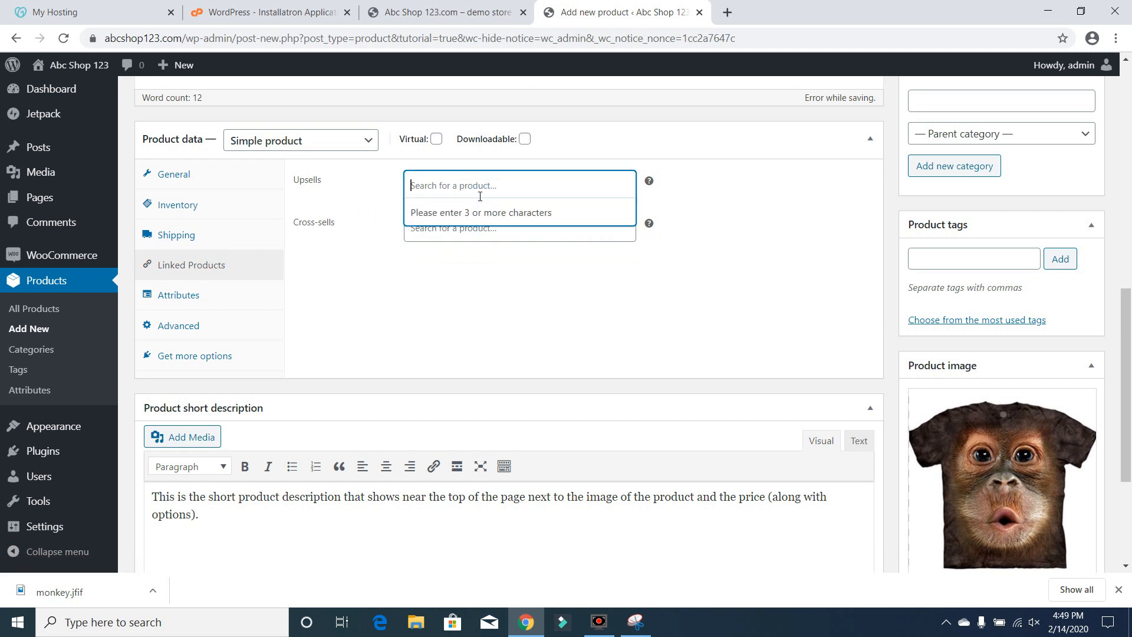
{"action": "type", "text": "asf"}
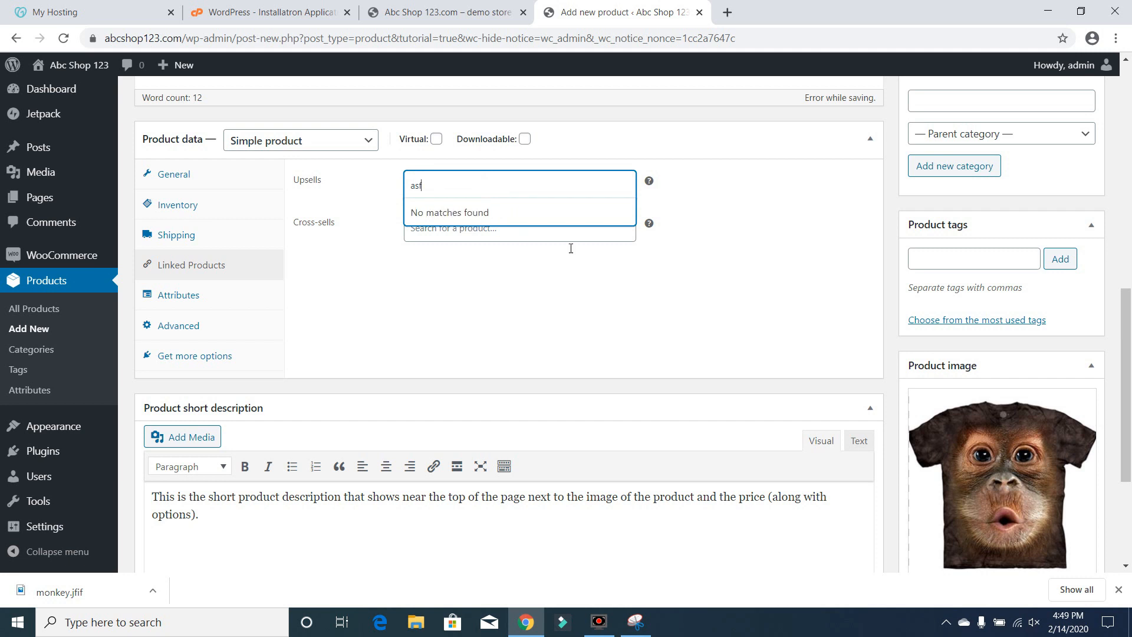
{"action": "key", "text": "BackSpace"}
{"action": "key", "text": "BackSpace"}
{"action": "key", "text": "BackSpace"}
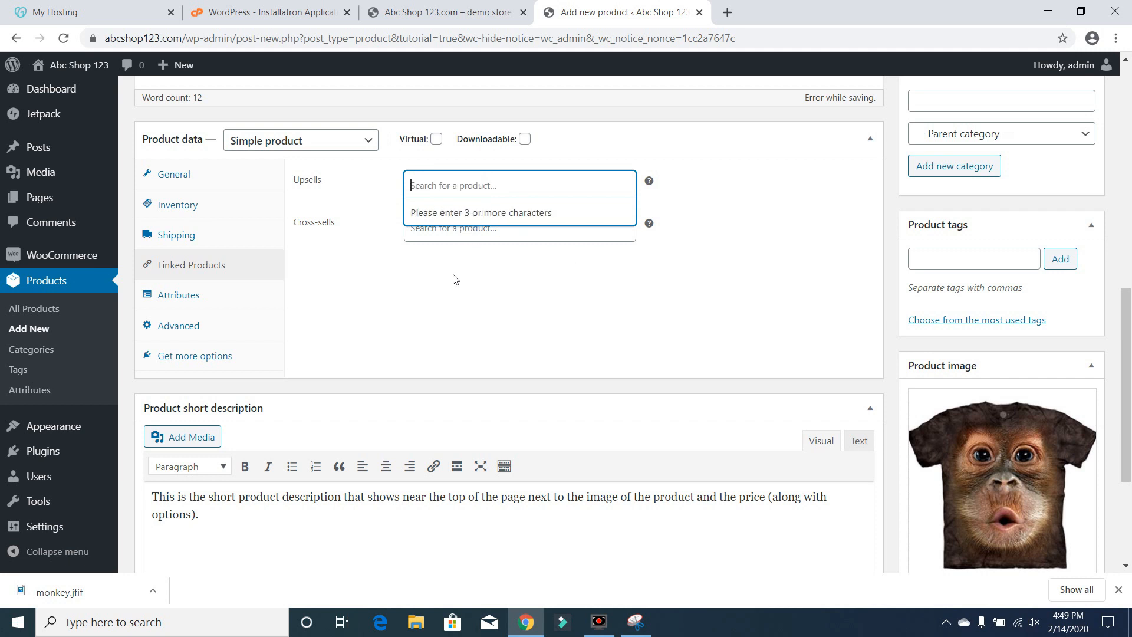
{"action": "left_click", "coordinate": [455, 278]}
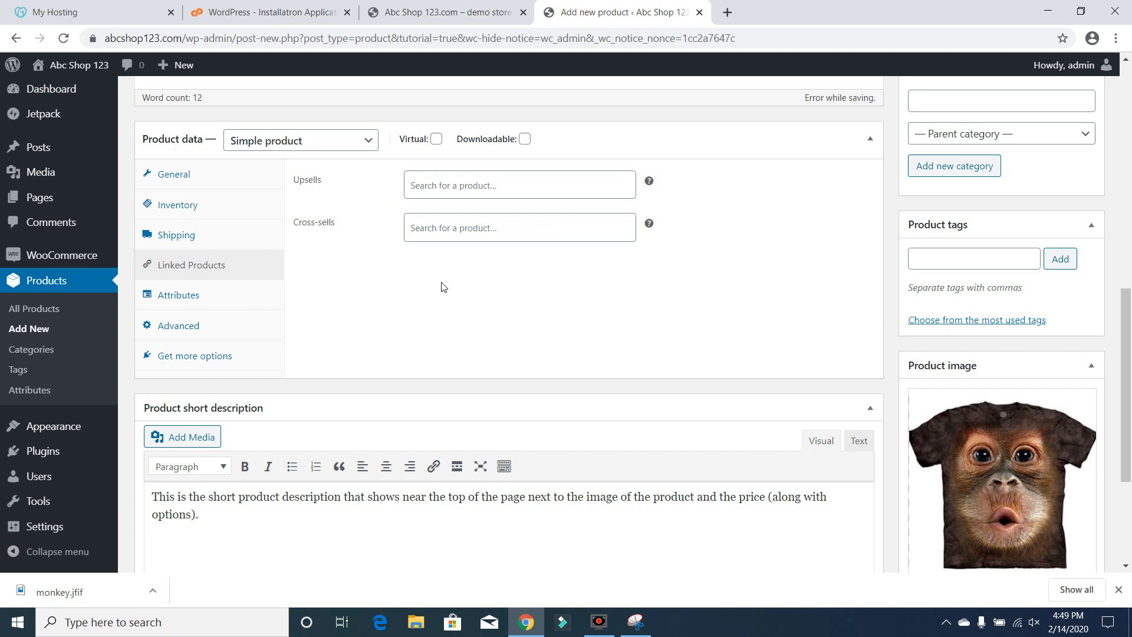
Examine the Attributes and Advanced sections of the product data panel
{"action": "left_click", "coordinate": [213, 303]}
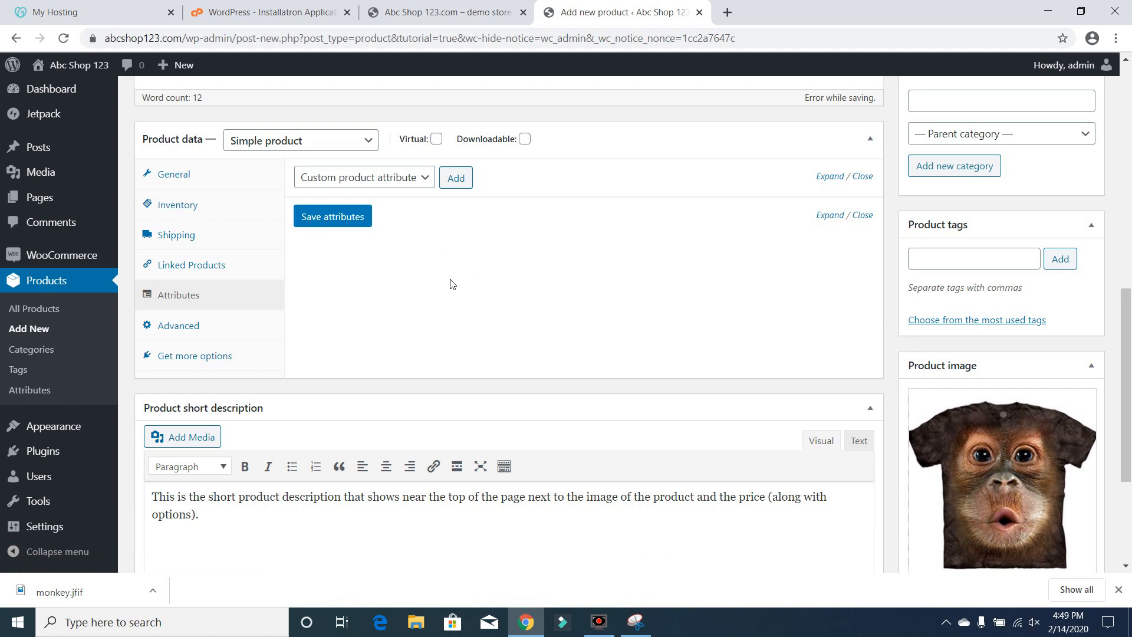
{"action": "left_click", "coordinate": [426, 176]}
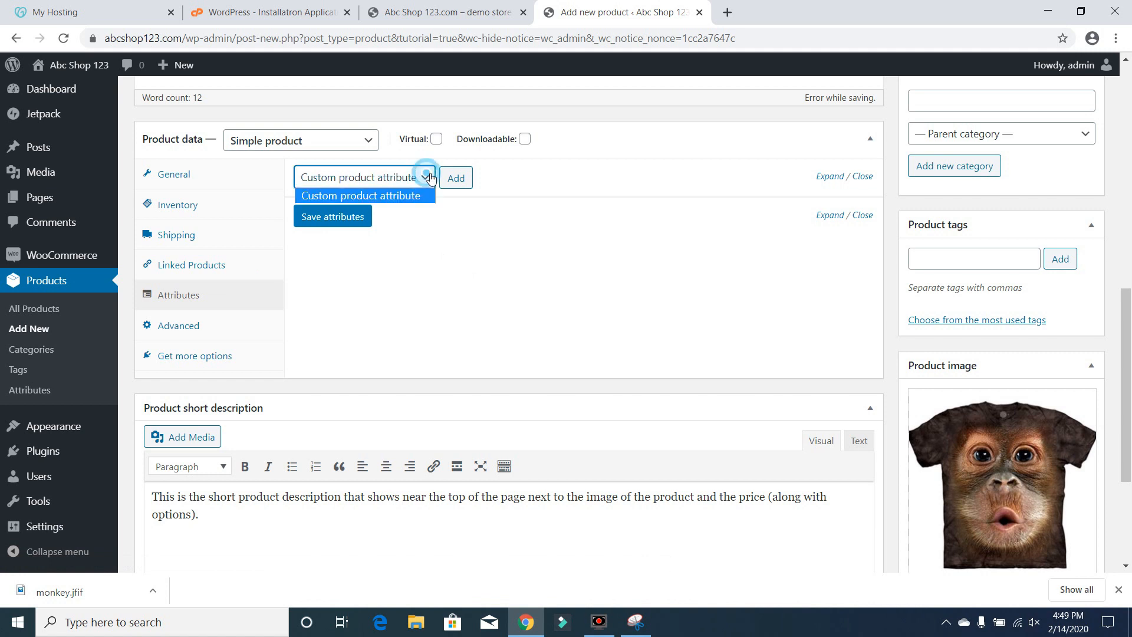
{"action": "left_click", "coordinate": [434, 270]}
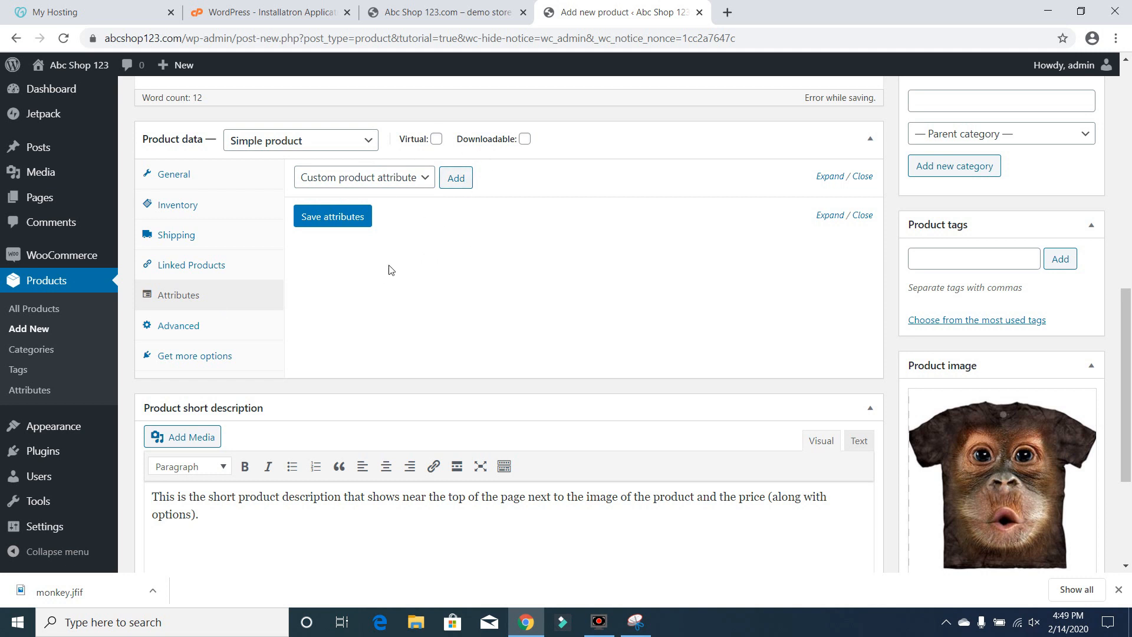
{"action": "left_click", "coordinate": [189, 324]}
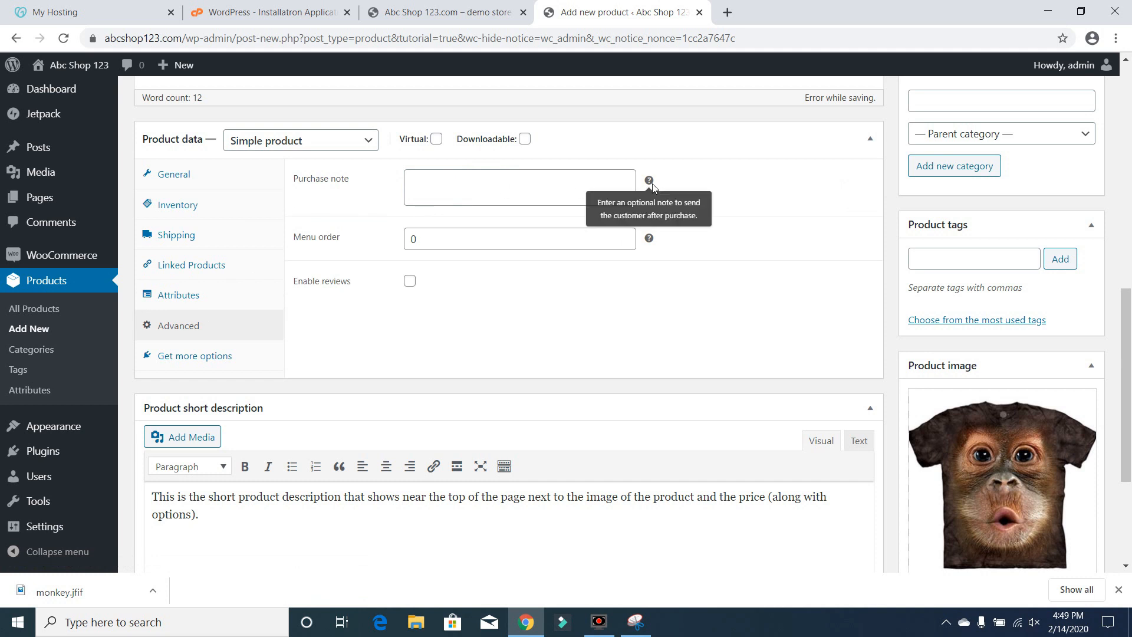
{"action": "mouse_move", "coordinate": [651, 184]}
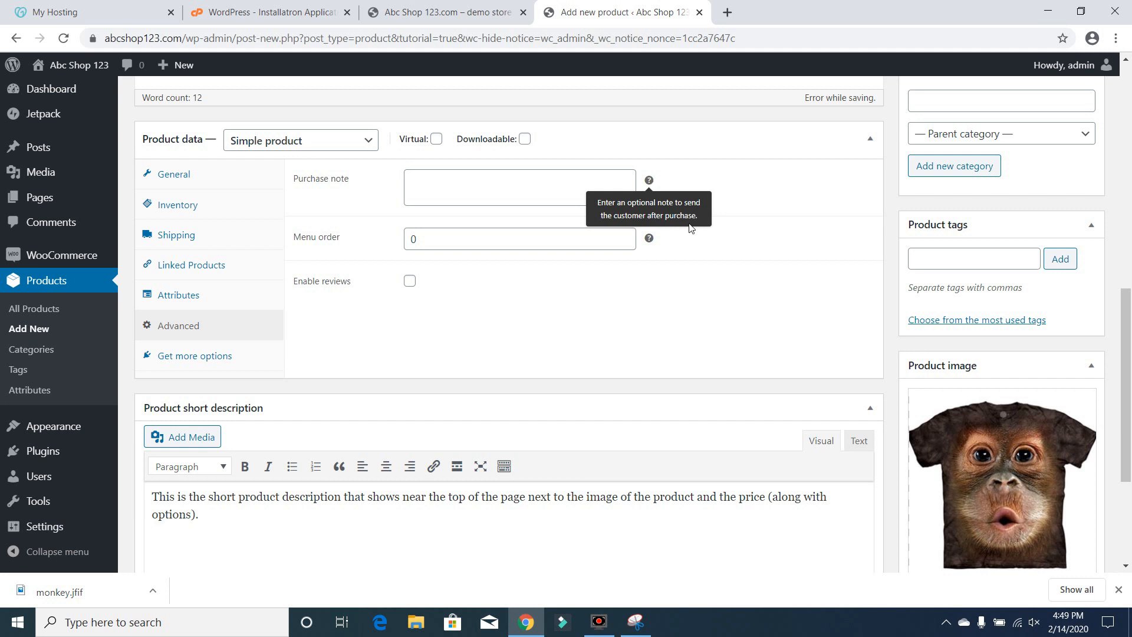
{"action": "mouse_move", "coordinate": [649, 237]}
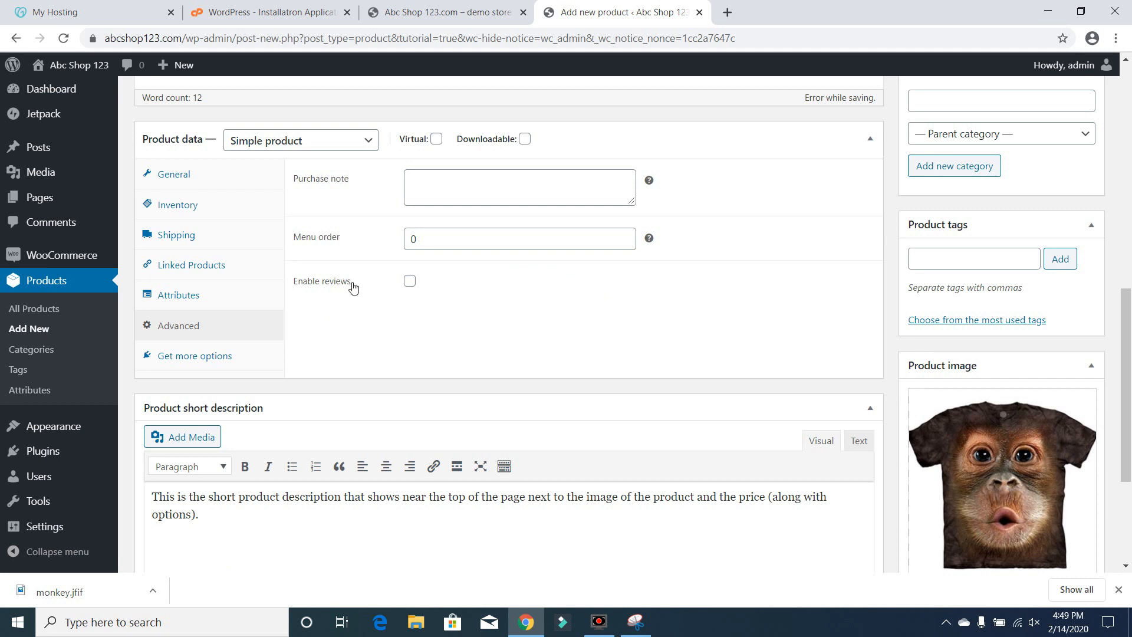
Enable reviews for the product and return to the general product data
{"action": "left_click", "coordinate": [415, 284]}
{"action": "left_click", "coordinate": [213, 357]}
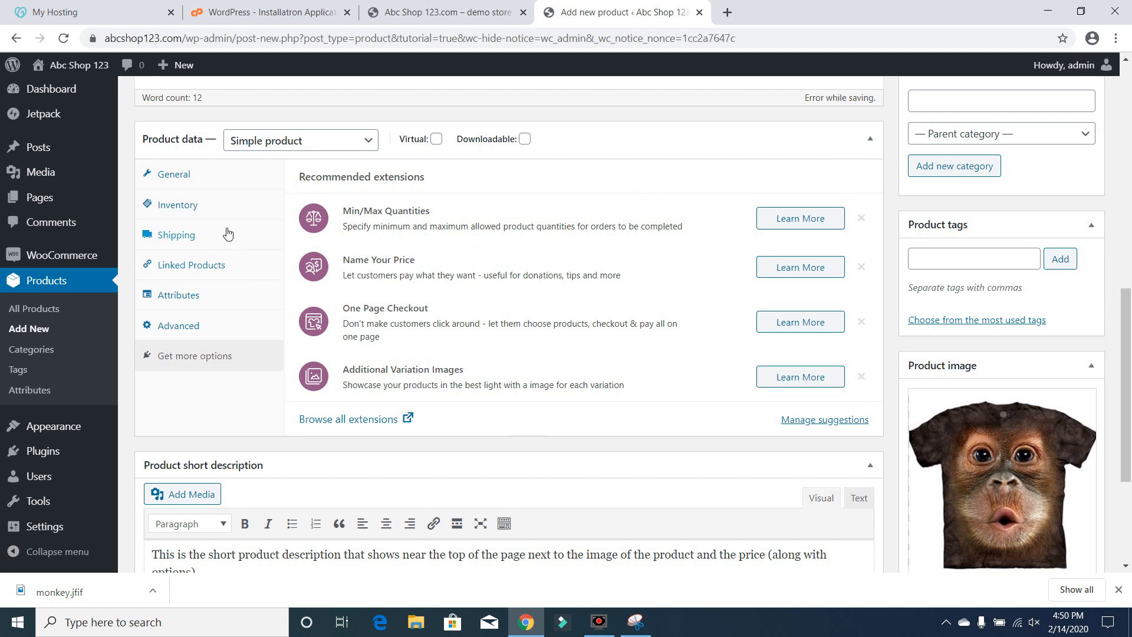
{"action": "left_click", "coordinate": [193, 177]}
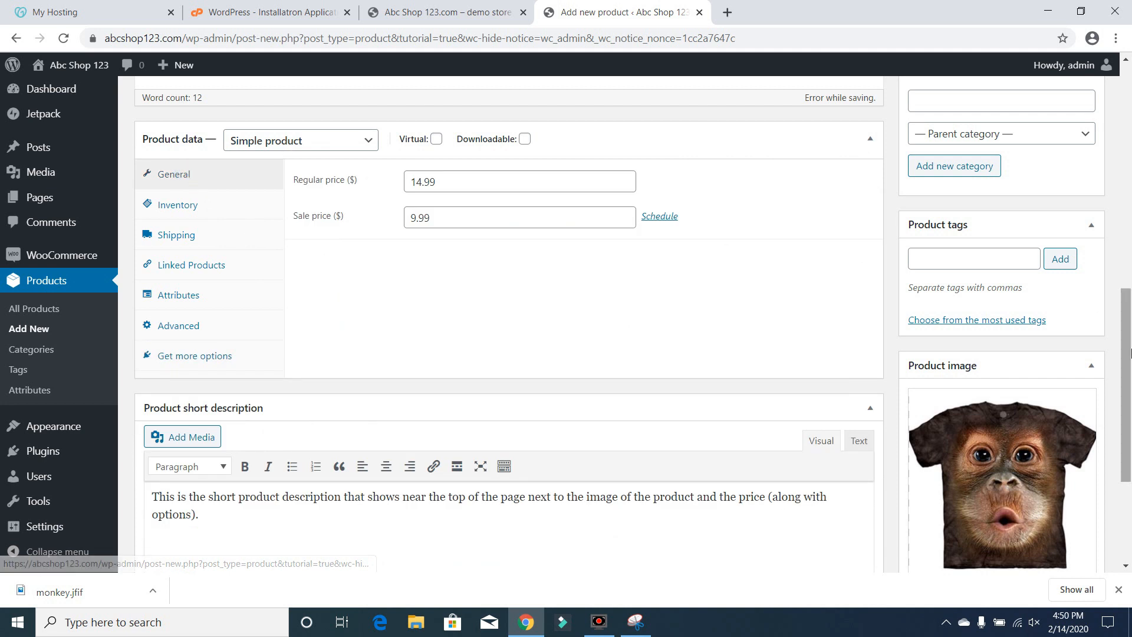
Preview the product page in a new tab, then close the preview
{"action": "left_click_drag", "start_coordinate": [1128, 352], "coordinate": [1130, 450]}
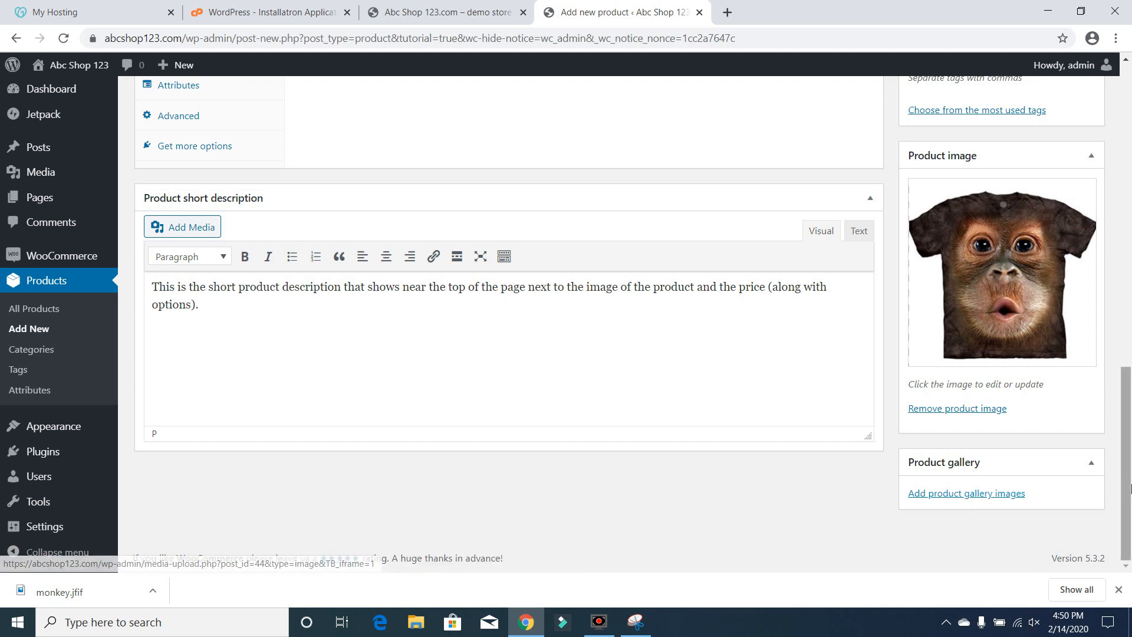
{"action": "left_click_drag", "start_coordinate": [1128, 484], "coordinate": [1115, 234]}
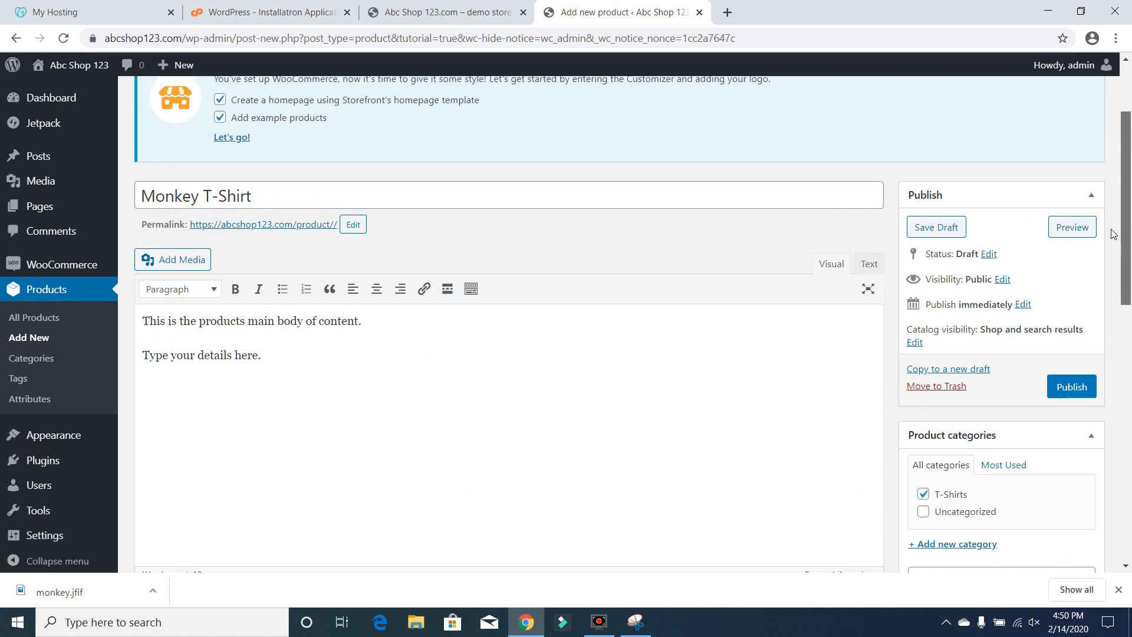
{"action": "left_click", "coordinate": [1074, 231]}
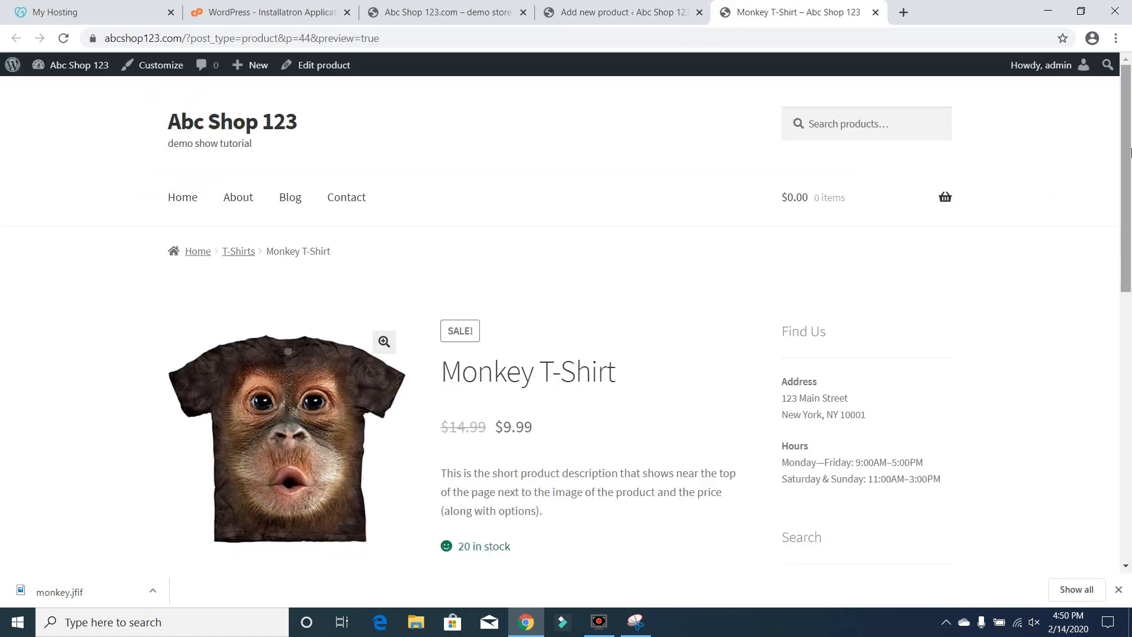
{"action": "scroll", "coordinate": [1131, 232], "scroll_direction": "down", "scroll_amount": 3}
{"action": "scroll", "coordinate": [1131, 232], "scroll_direction": "up", "scroll_amount": 3}
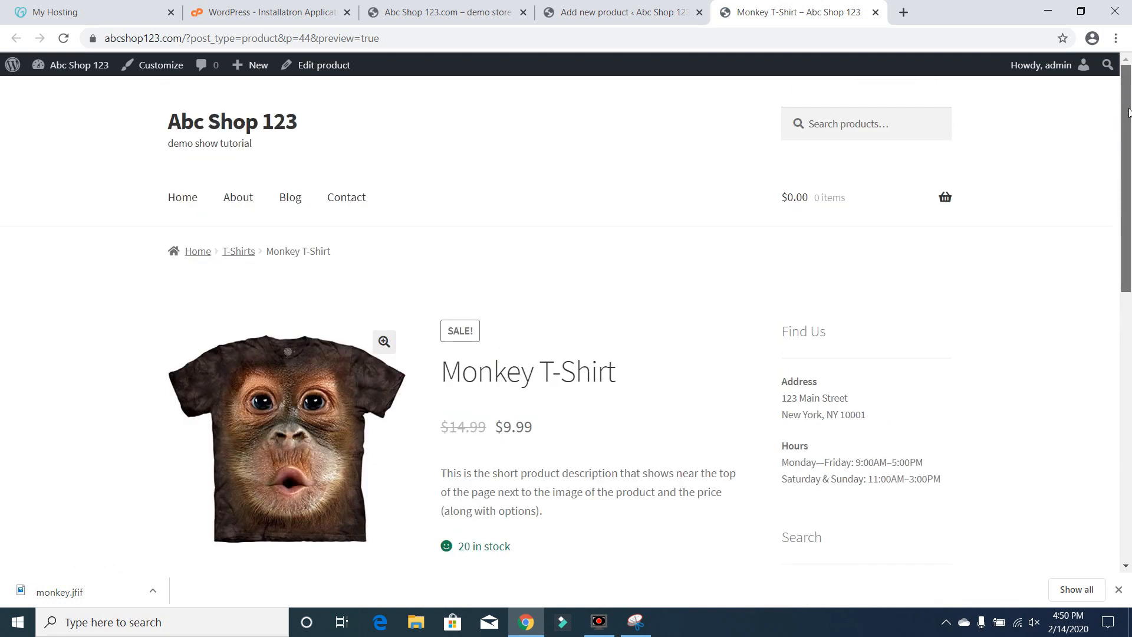
{"action": "left_click", "coordinate": [876, 12]}
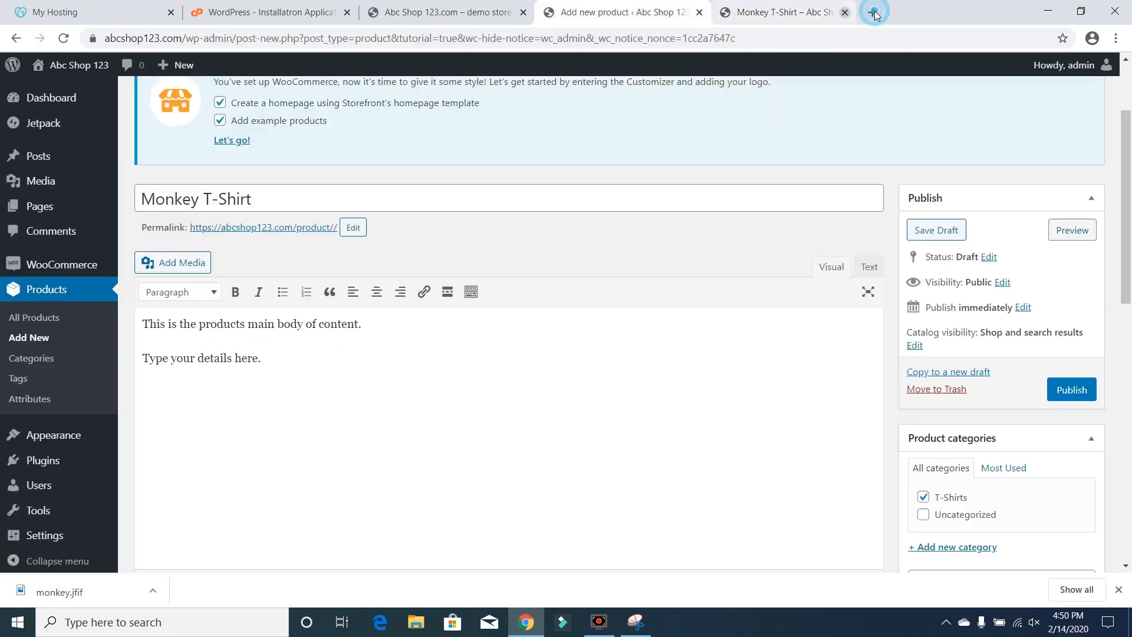
Save the product as a draft and dismiss the stock notice
{"action": "left_click", "coordinate": [955, 230]}
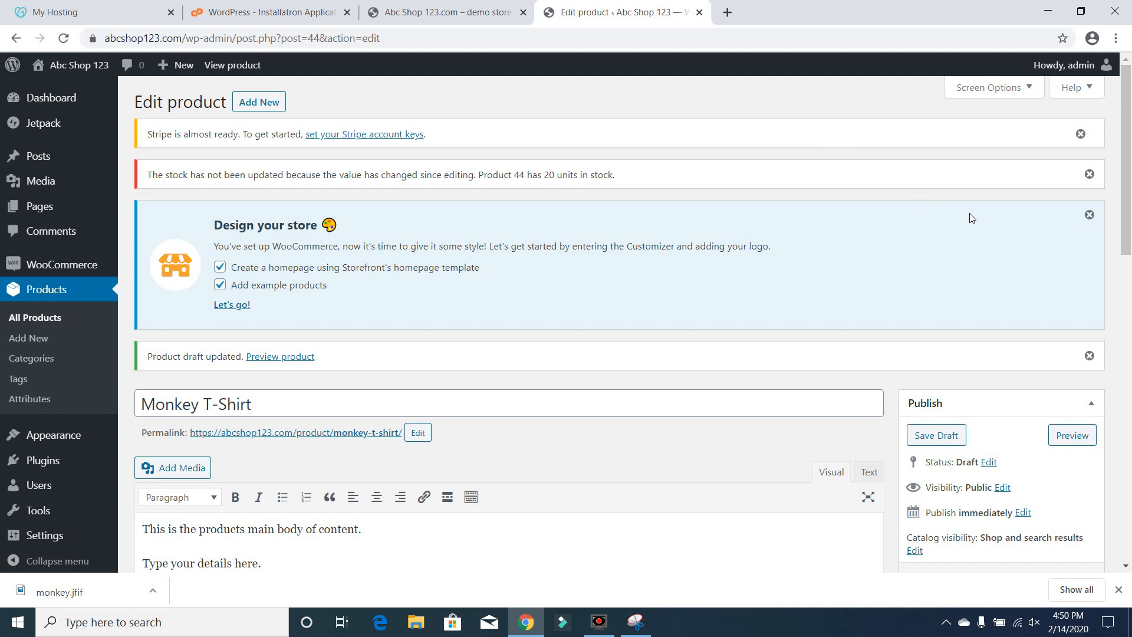
{"action": "left_click", "coordinate": [1090, 175]}
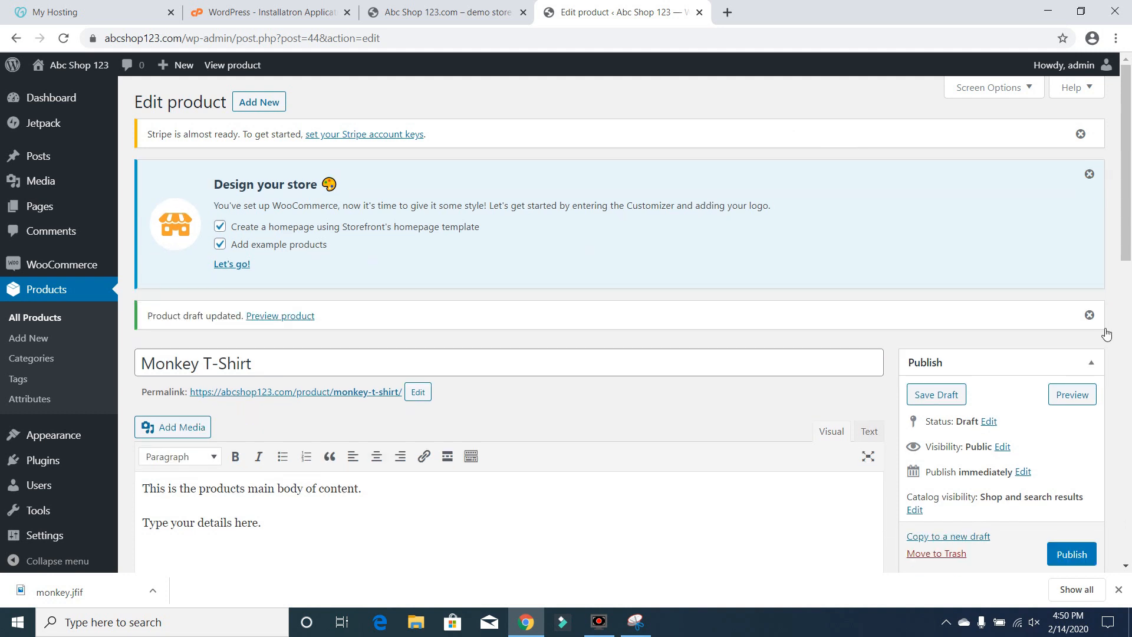
Publish the Monkey T-Shirt product and open its live product page
{"action": "left_click", "coordinate": [1074, 560]}
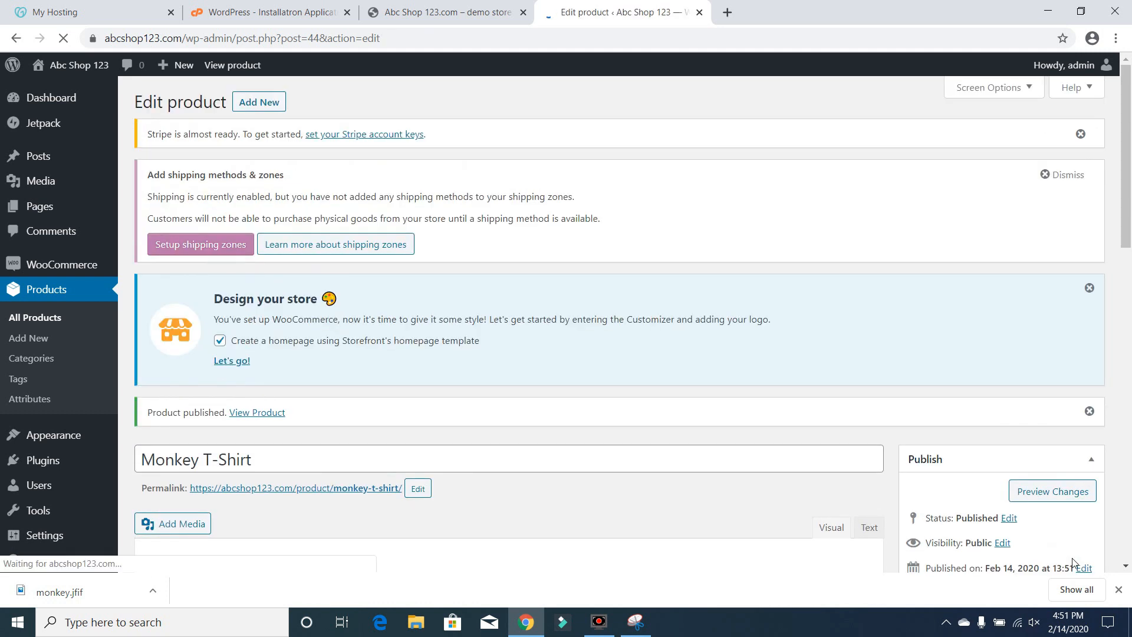
{"action": "left_click", "coordinate": [257, 412]}
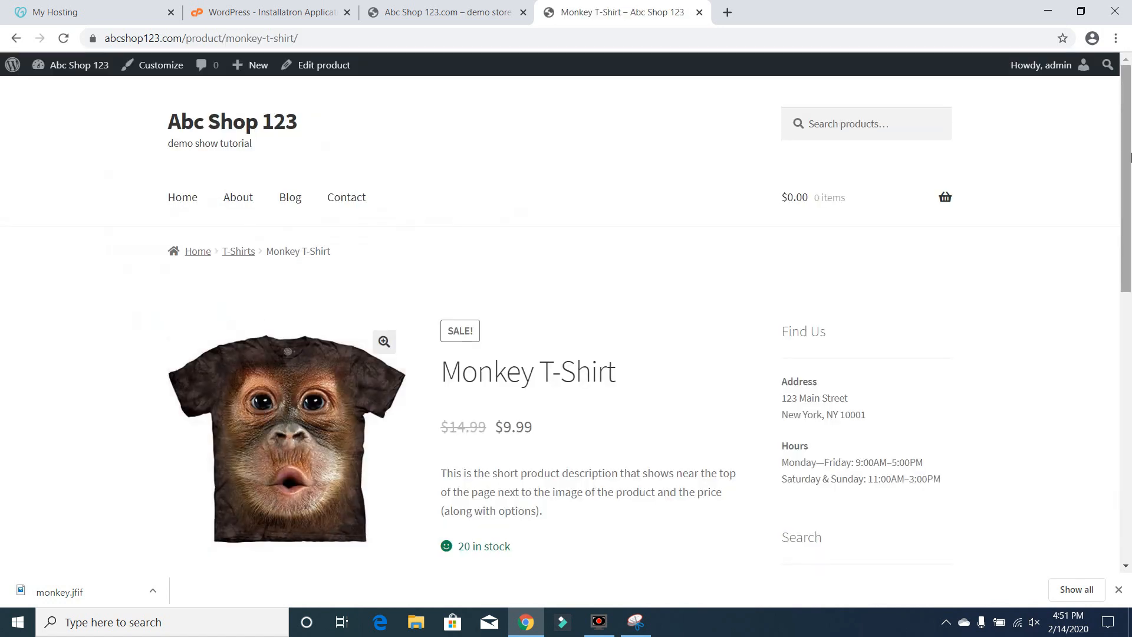
{"action": "left_click_drag", "start_coordinate": [1130, 156], "coordinate": [1131, 211]}
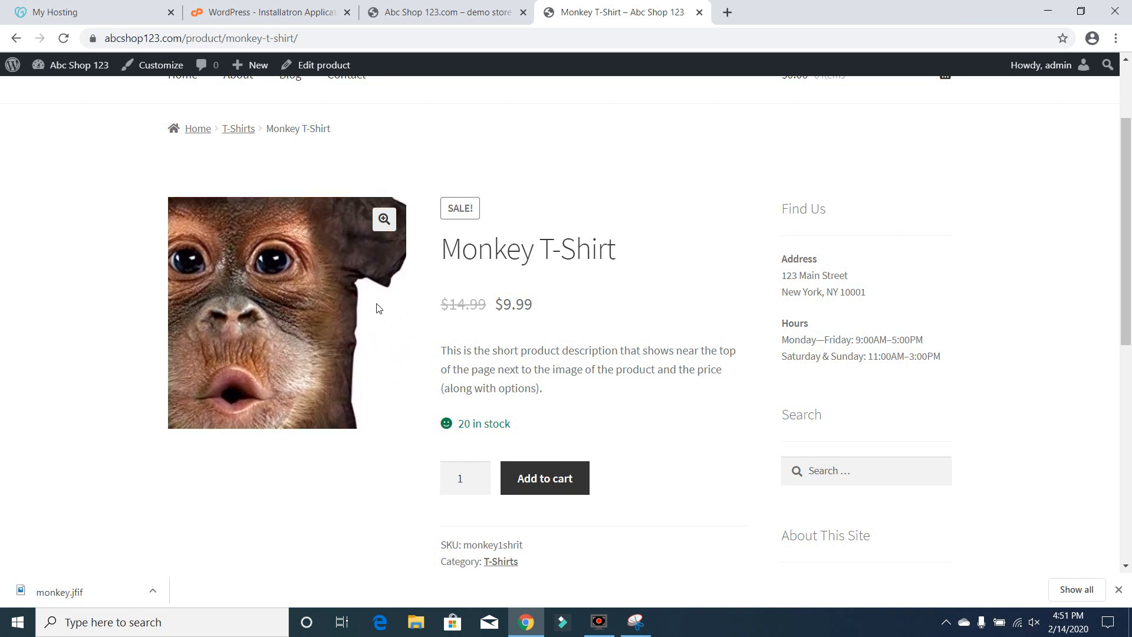
Examine the live product page's enlarged image, stock line, additional information and reviews sections
{"action": "left_click", "coordinate": [385, 218]}
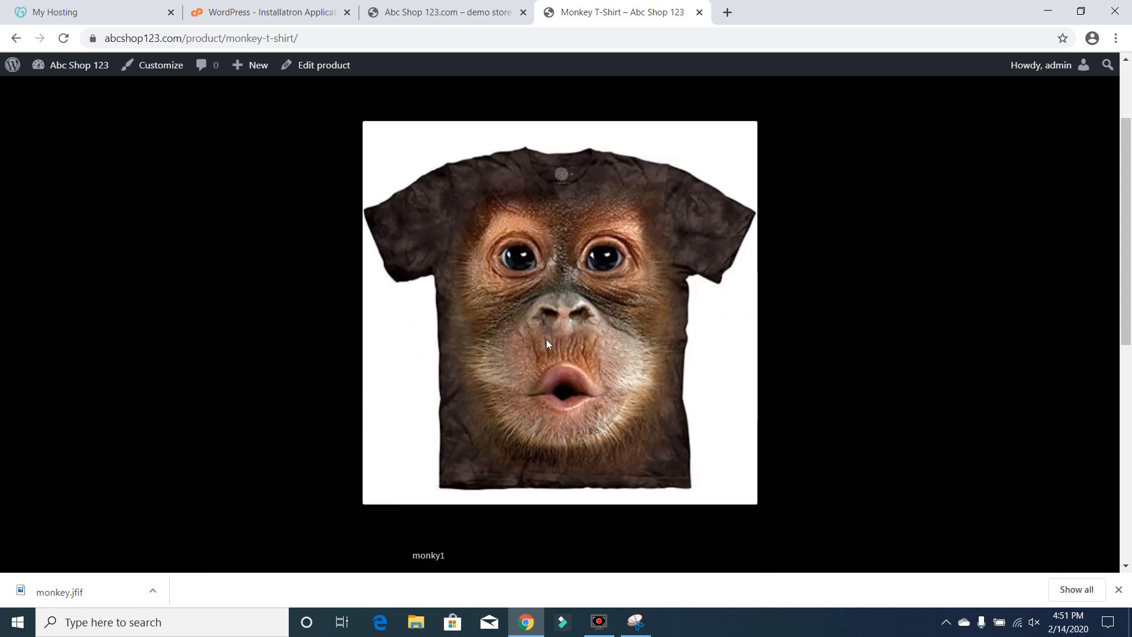
{"action": "left_click", "coordinate": [837, 324]}
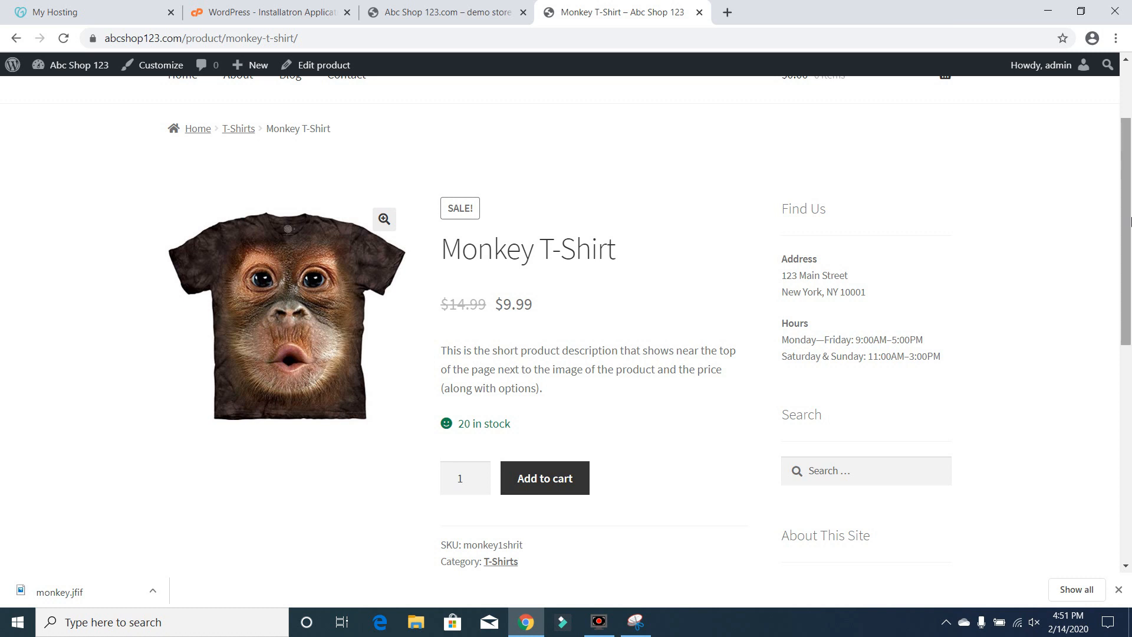
{"action": "scroll", "coordinate": [1131, 222], "scroll_direction": "down", "scroll_amount": 2}
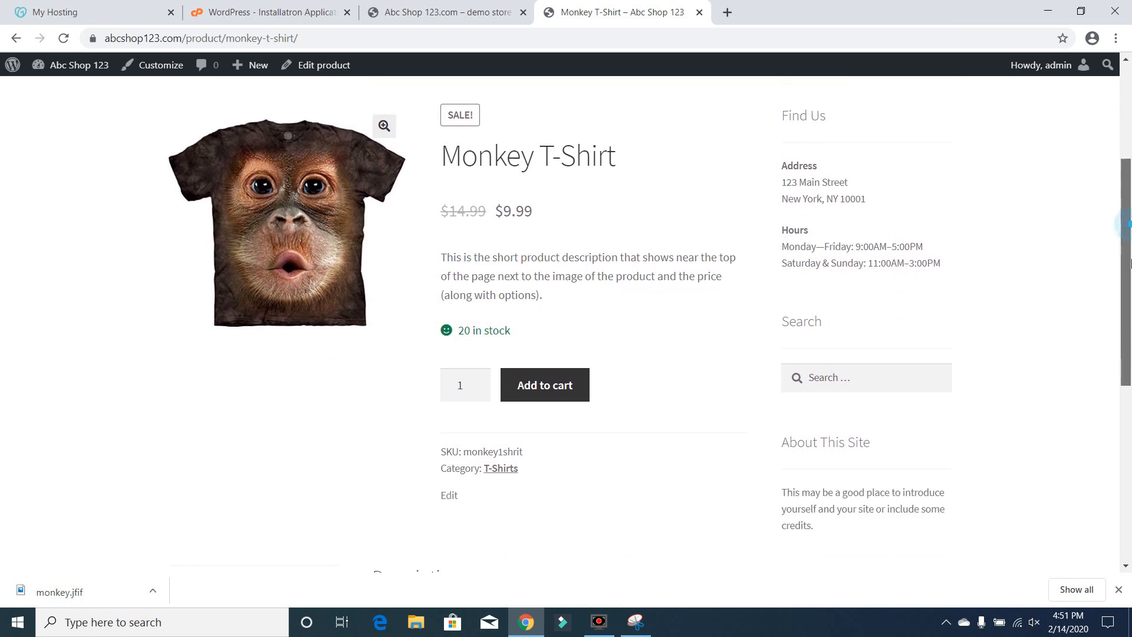
{"action": "left_click_drag", "start_coordinate": [518, 327], "coordinate": [449, 331]}
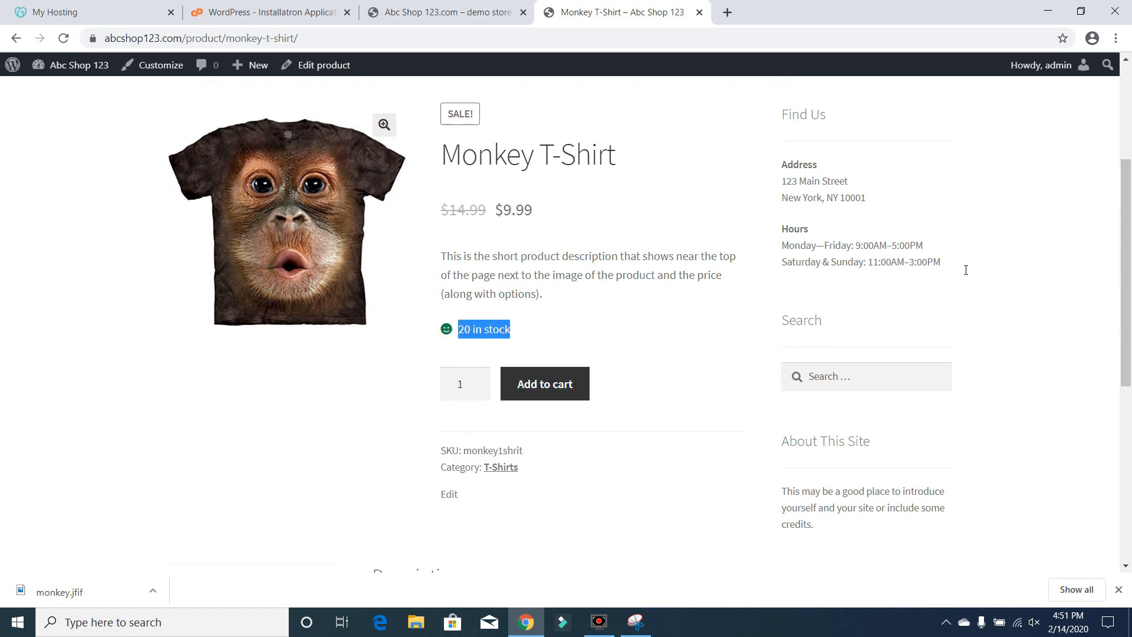
{"action": "scroll", "coordinate": [1130, 262], "scroll_direction": "down", "scroll_amount": 5}
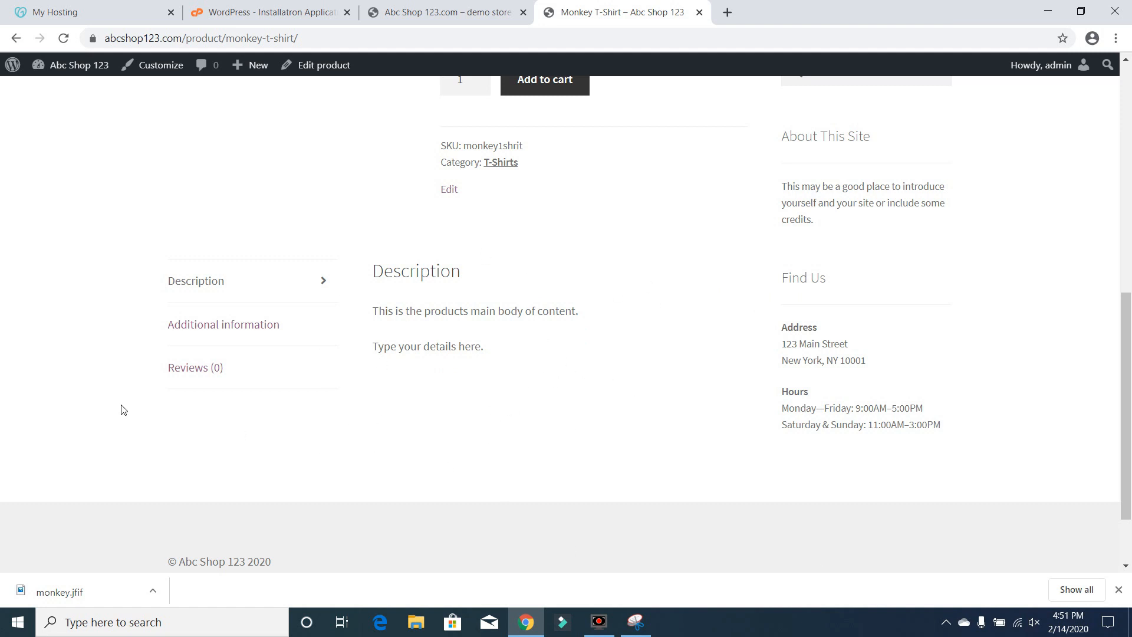
{"action": "left_click", "coordinate": [221, 322]}
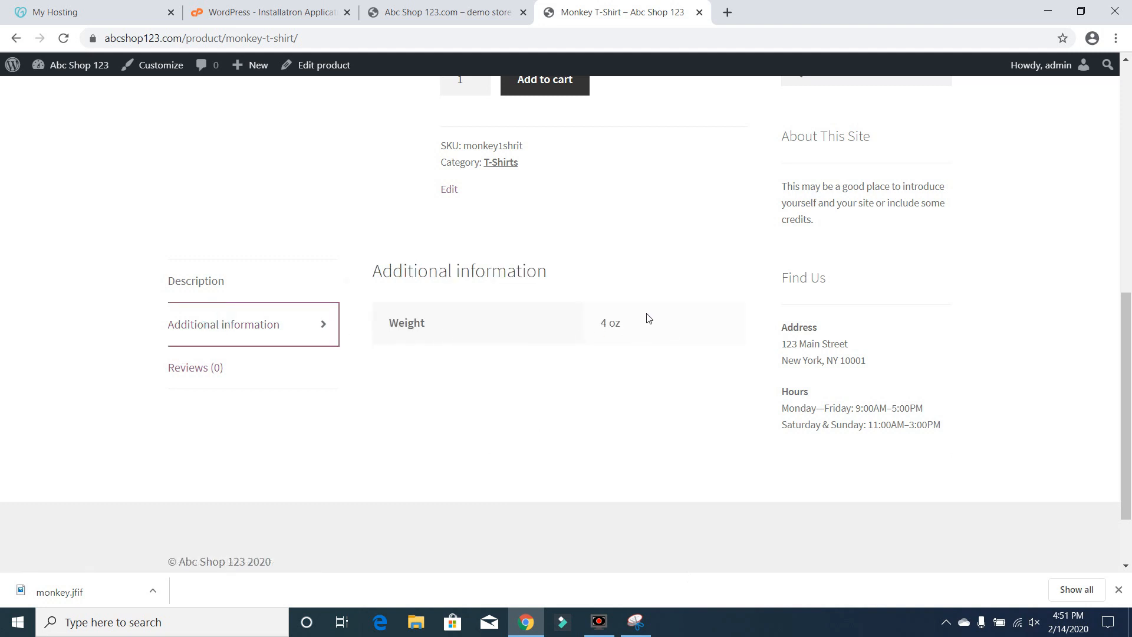
{"action": "left_click", "coordinate": [197, 368]}
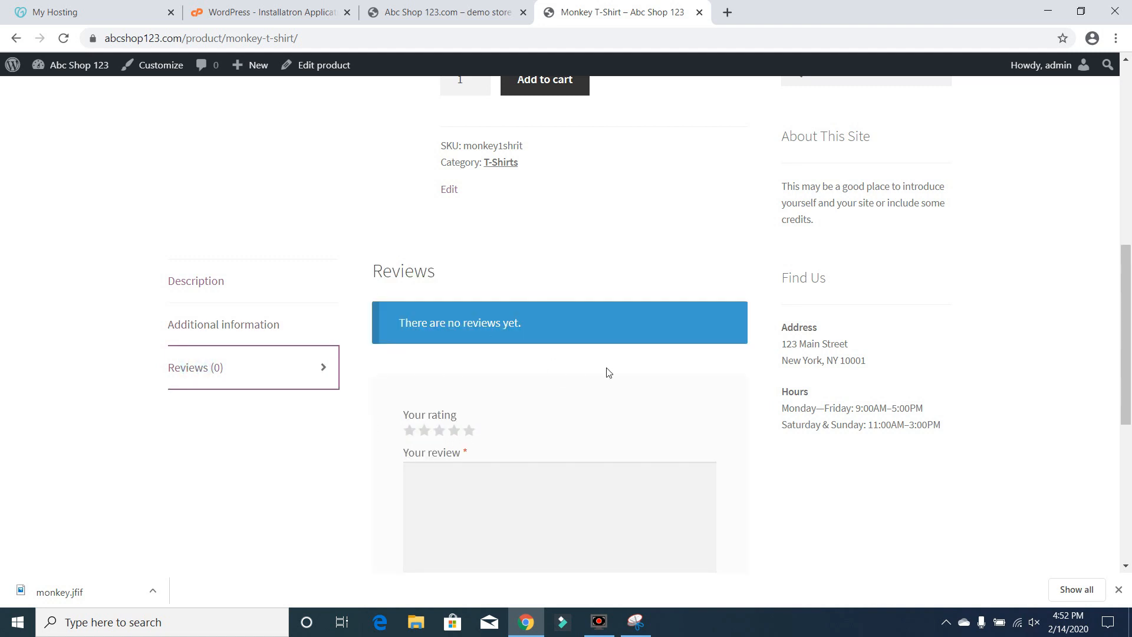
Submit a five-star review reading "This is a sample review for the Monkey T-shirt. I love it!"
{"action": "scroll", "coordinate": [1127, 374], "scroll_direction": "down", "scroll_amount": 4}
{"action": "left_click_drag", "start_coordinate": [1130, 374], "coordinate": [1129, 302]}
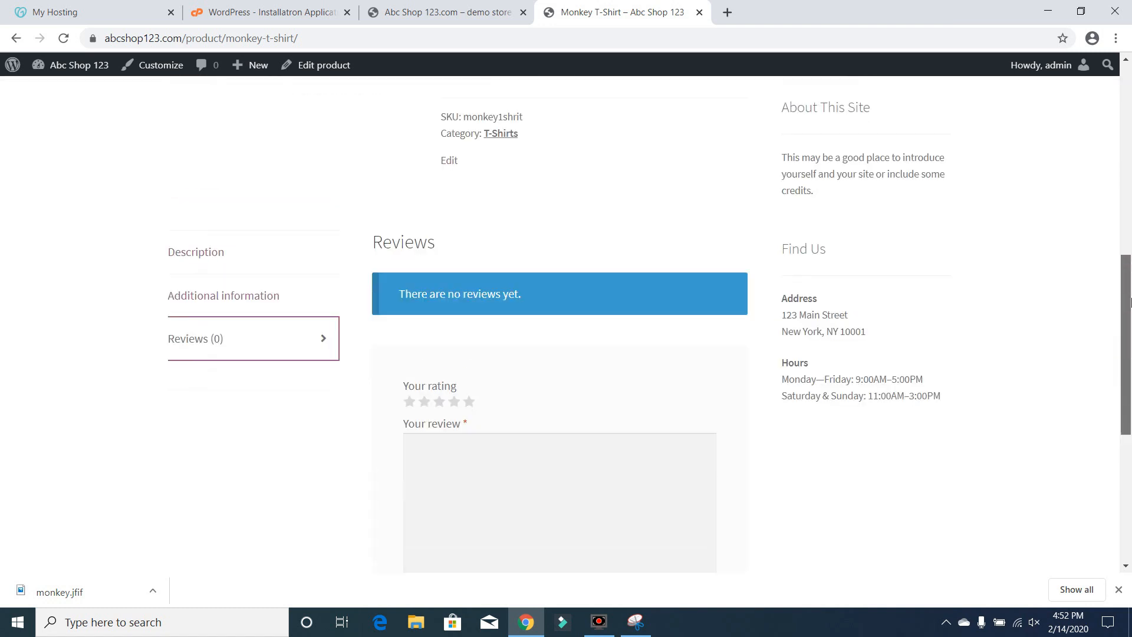
{"action": "left_click", "coordinate": [468, 401]}
{"action": "left_click", "coordinate": [492, 486]}
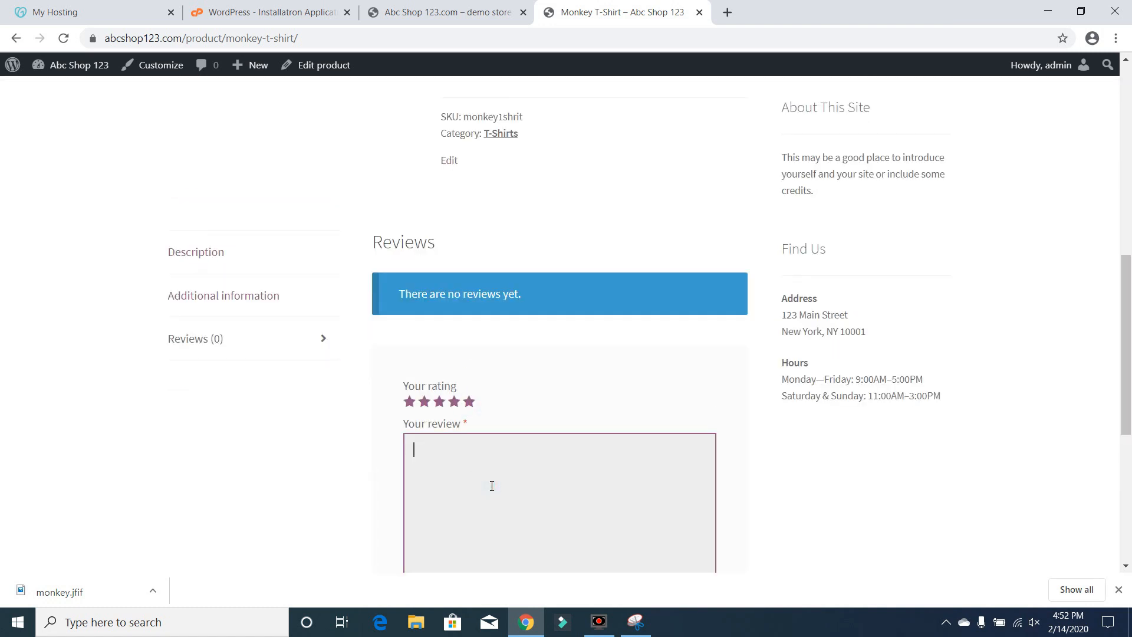
{"action": "type", "text": "This is a sample review for the Mon"}
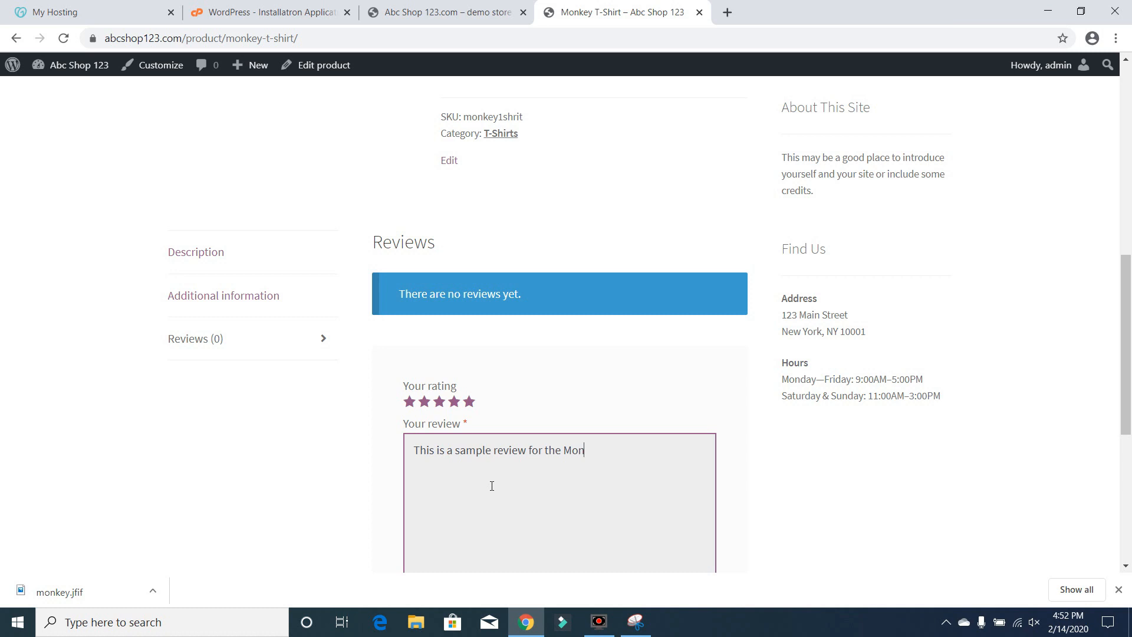
{"action": "type", "text": "key-Ti"}
{"action": "type", "text": " T-shirt"}
{"action": "type", "text": "."}
{"action": "key", "text": "Return"}
{"action": "type", "text": "I love it!"}
{"action": "scroll", "coordinate": [1126, 371], "scroll_direction": "down", "scroll_amount": 4}
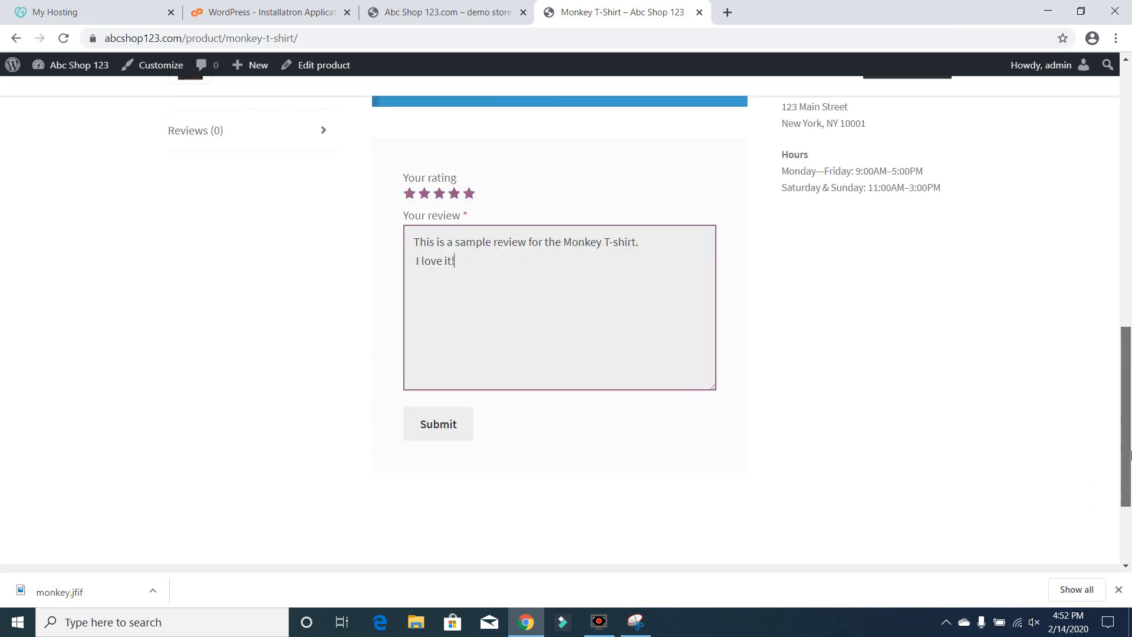
{"action": "left_click", "coordinate": [446, 376]}
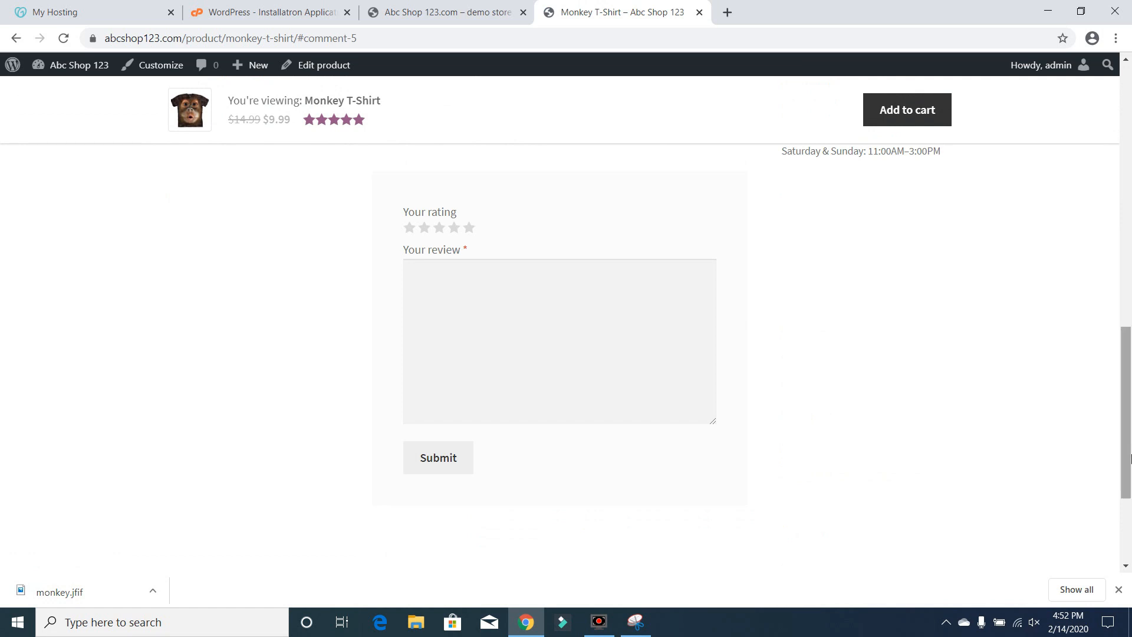
Check the posted review and the product's star rating beneath its title
{"action": "scroll", "coordinate": [1128, 378], "scroll_direction": "up", "scroll_amount": 4}
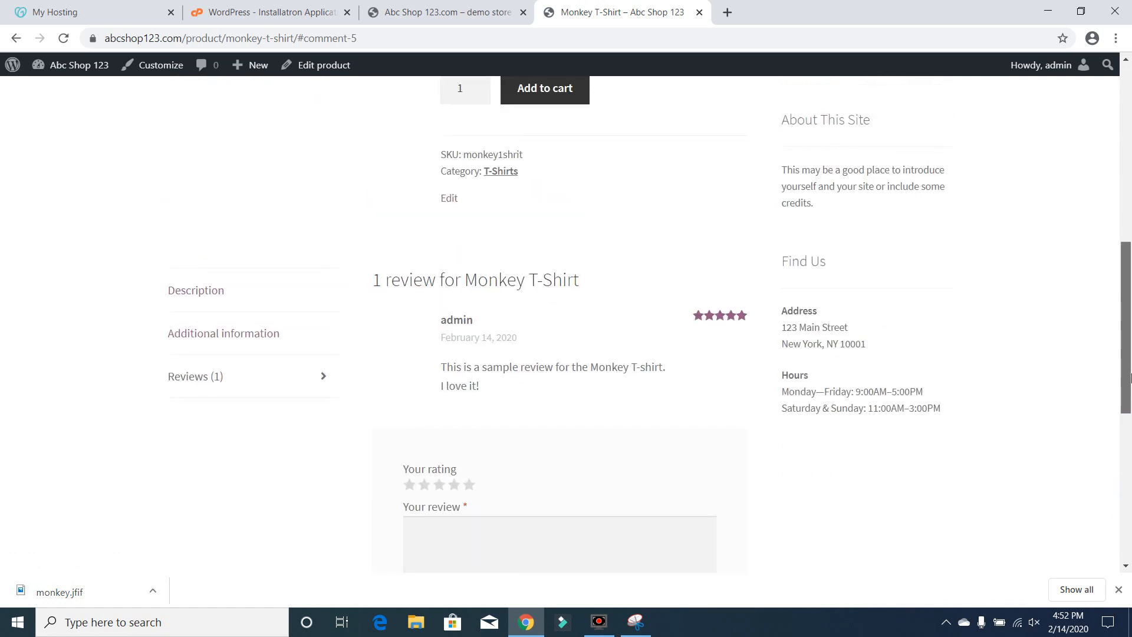
{"action": "left_click", "coordinate": [317, 378]}
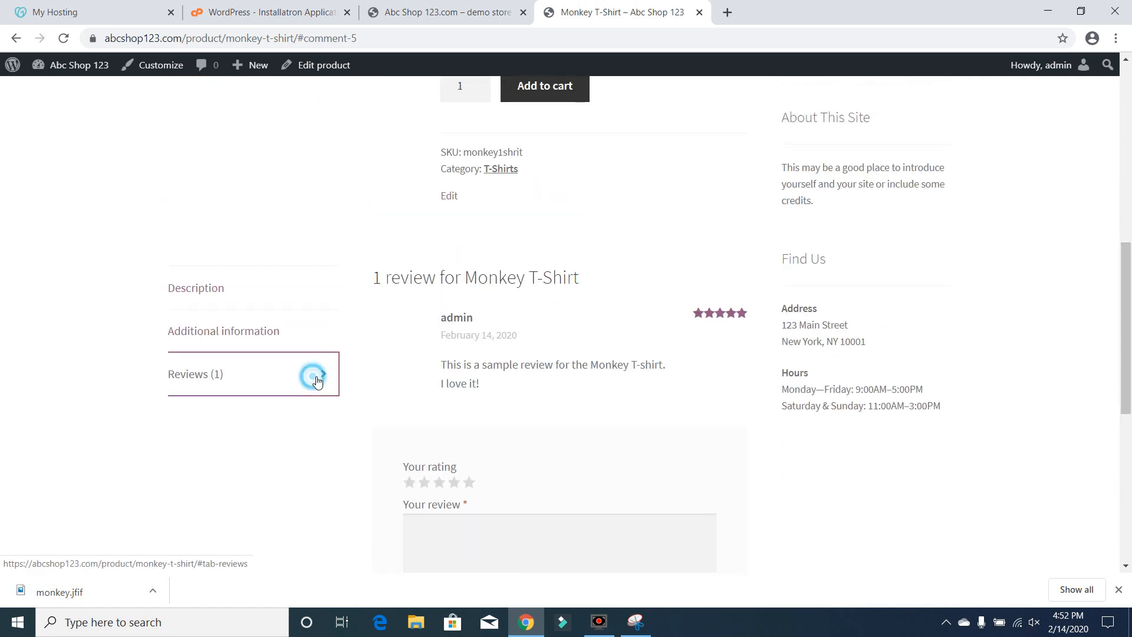
{"action": "left_click", "coordinate": [195, 379]}
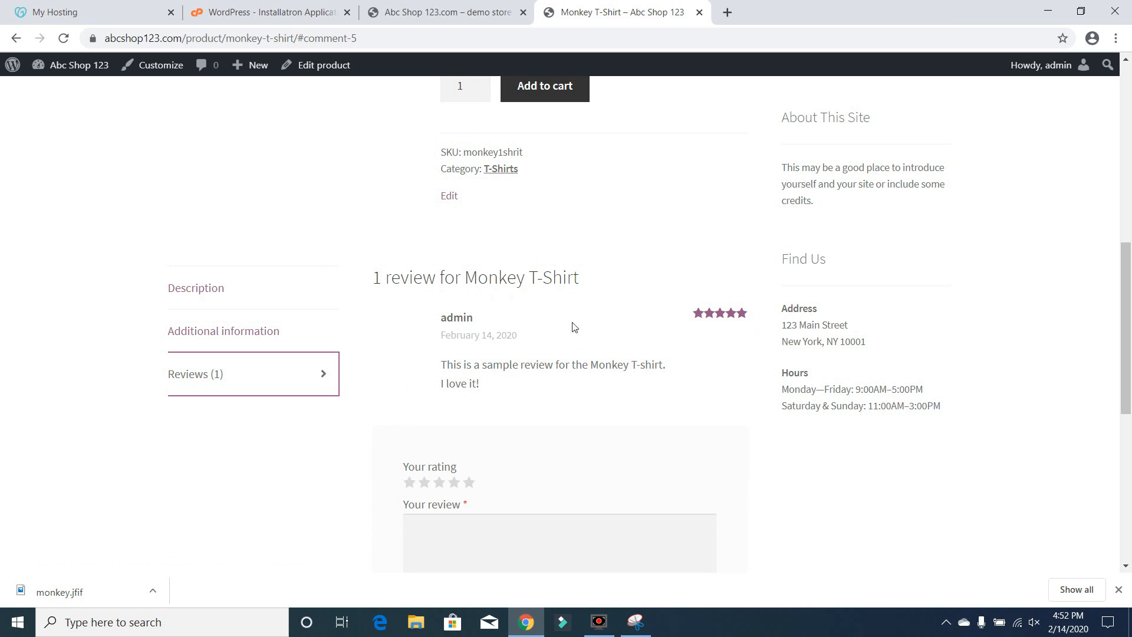
{"action": "left_click_drag", "start_coordinate": [1131, 246], "coordinate": [1131, 115]}
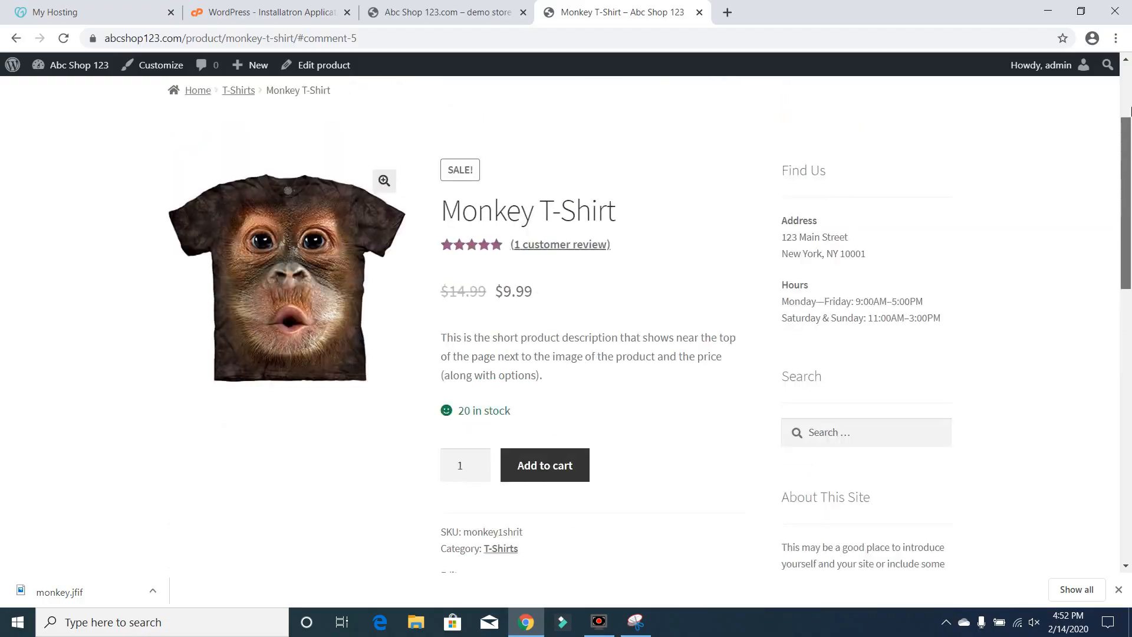